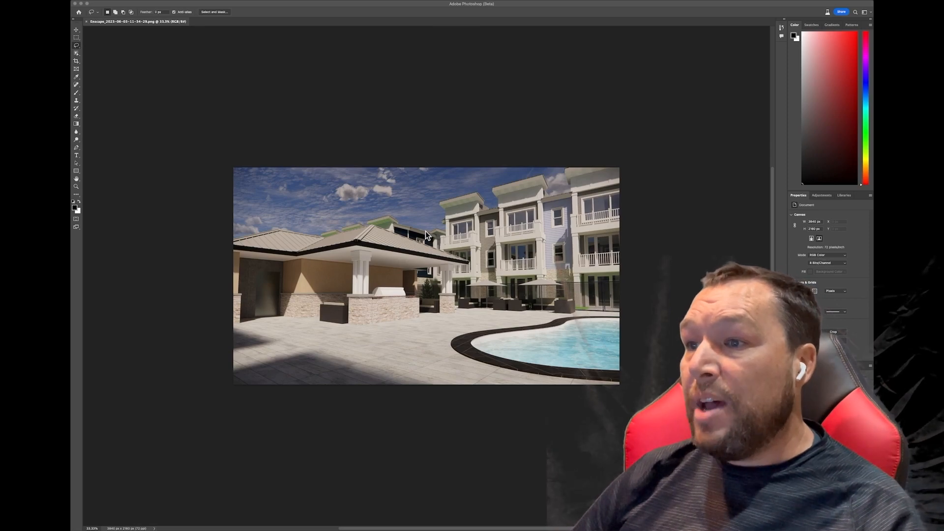
scroll(426, 231, up, 5)
scroll(427, 230, down, 8)
scroll(426, 229, up, 2)
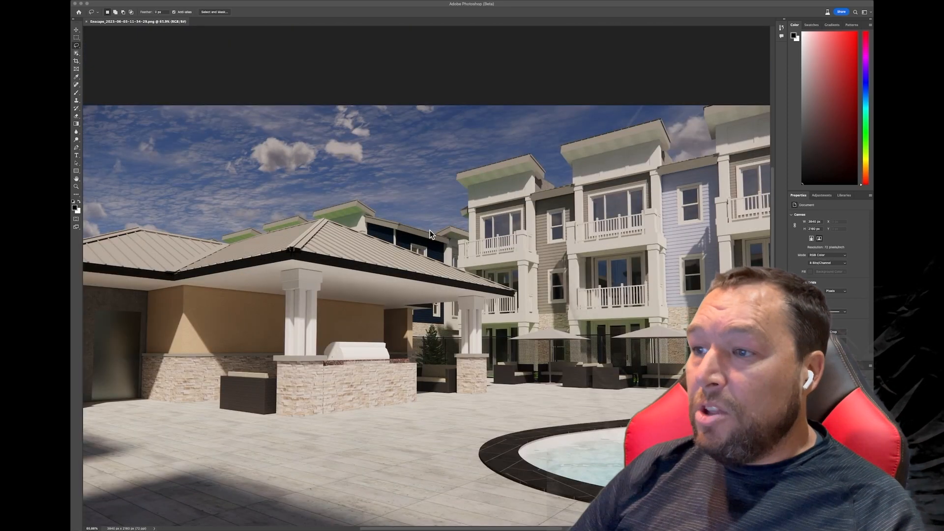
scroll(429, 231, down, 2)
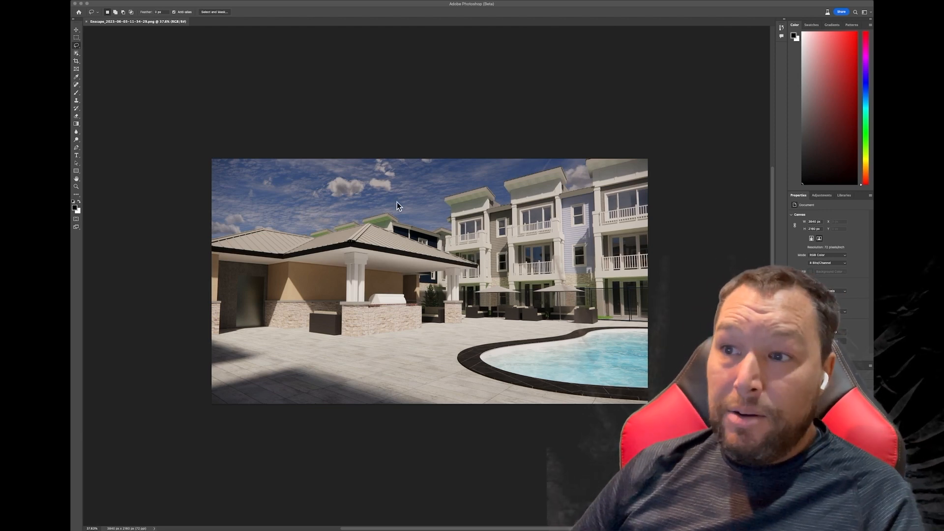
Lasso an area at the far right end of the pool and generate "10 year old child swimming" there with Generative Fill
click(77, 46)
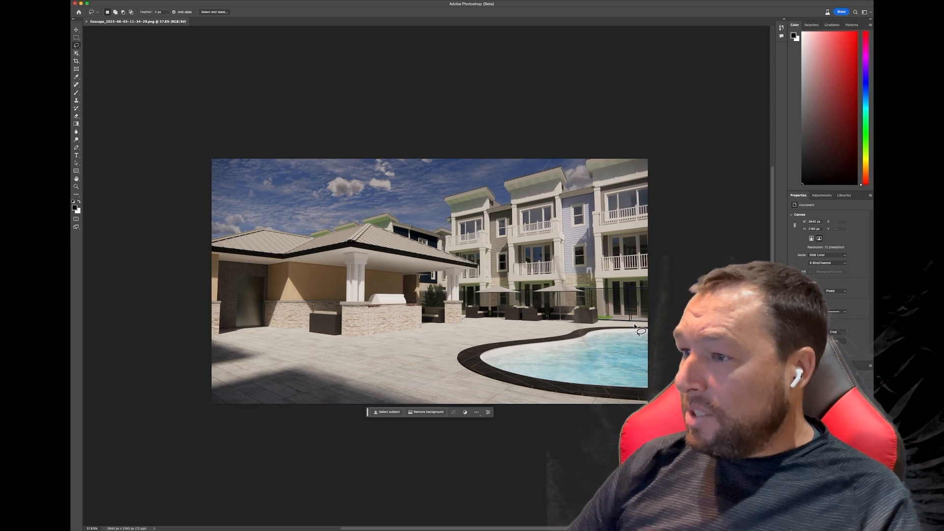
mouse_move(634, 322)
mouse_down()
mouse_move(608, 333)
mouse_move(622, 351)
mouse_move(643, 352)
mouse_move(650, 336)
mouse_move(632, 322)
mouse_up()
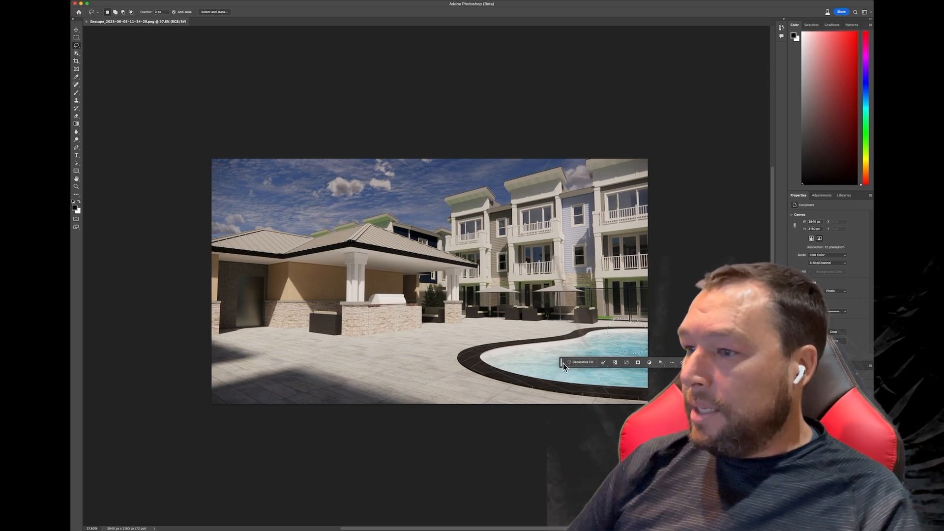
drag(562, 363, 483, 147)
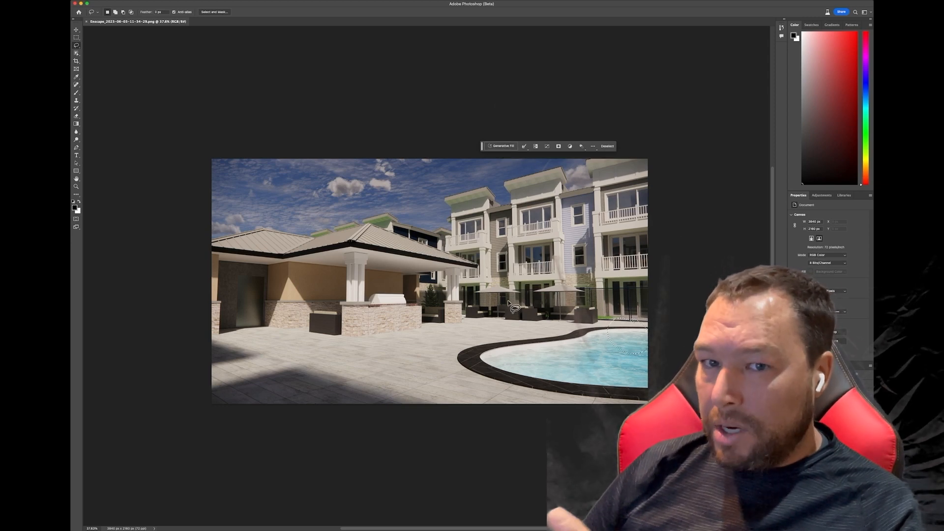
click(506, 146)
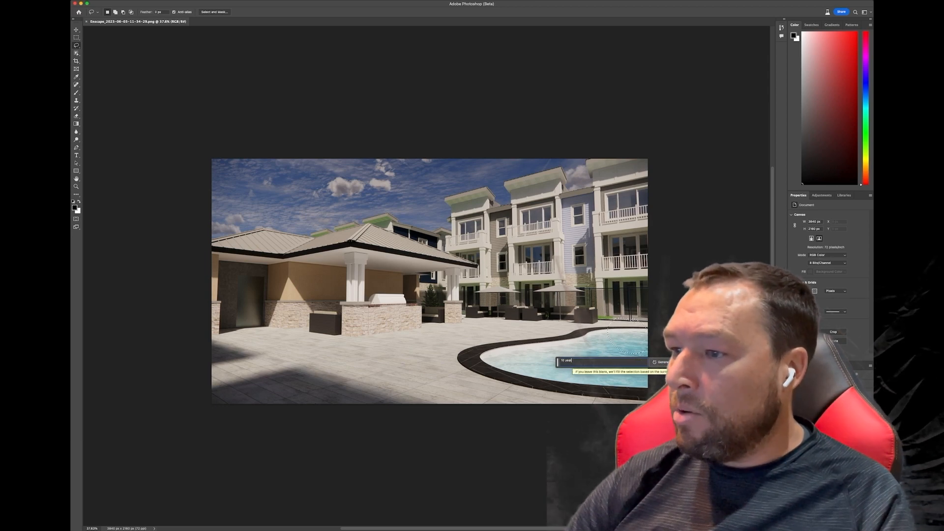
text(old child swimming)
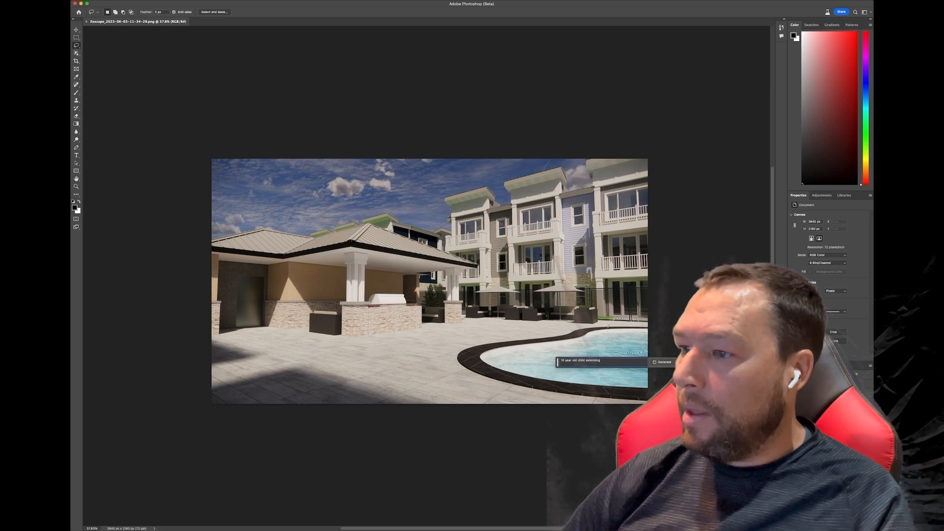
key(Return)
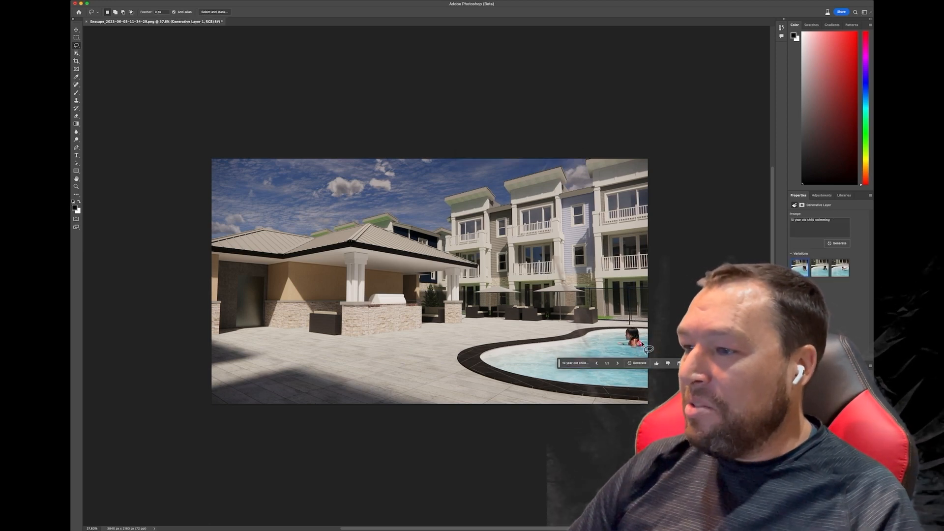
Move the generated swimmer toward the pool's near edge and generate new variations for that spot
scroll(634, 344, up, 10)
scroll(647, 350, down, 8)
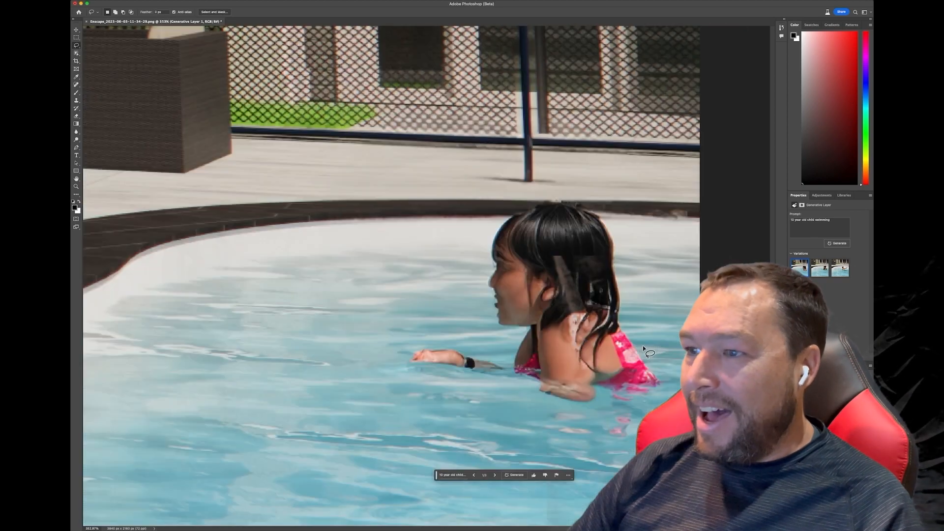
scroll(646, 350, down, 4)
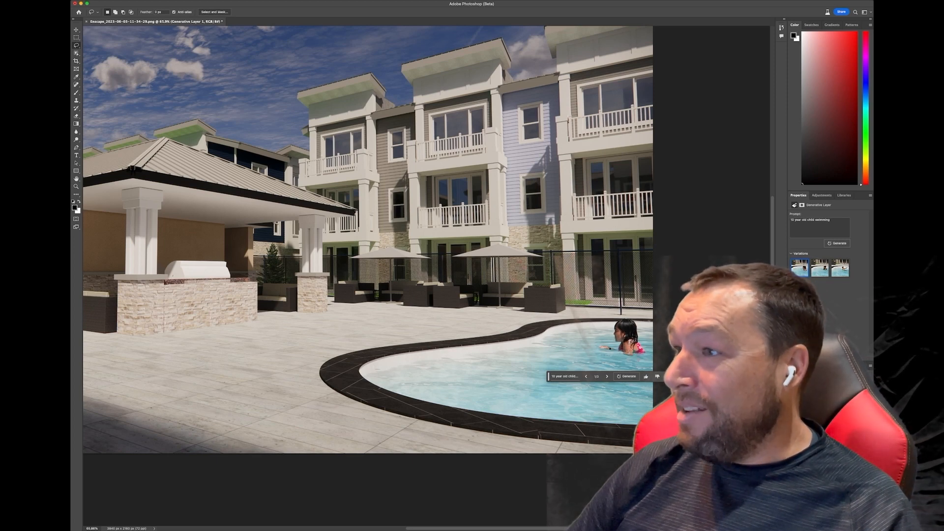
click(825, 196)
click(798, 196)
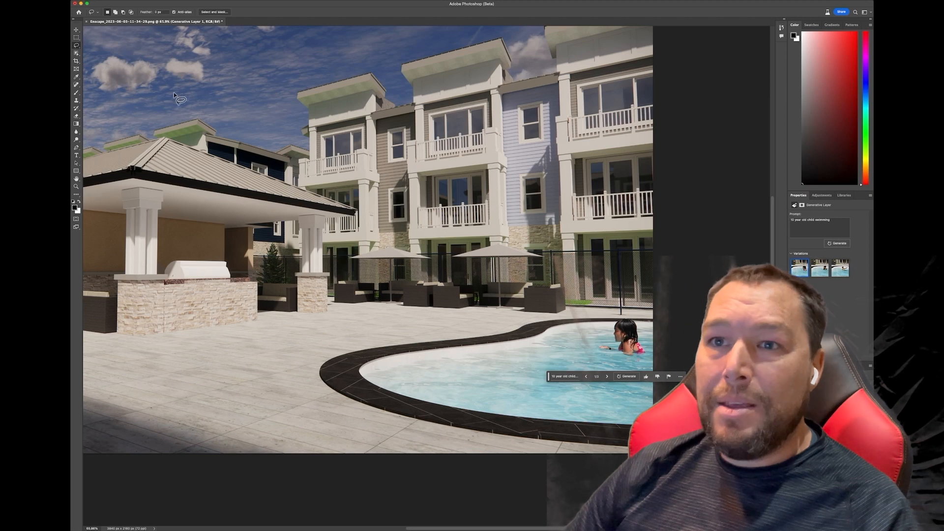
key(v)
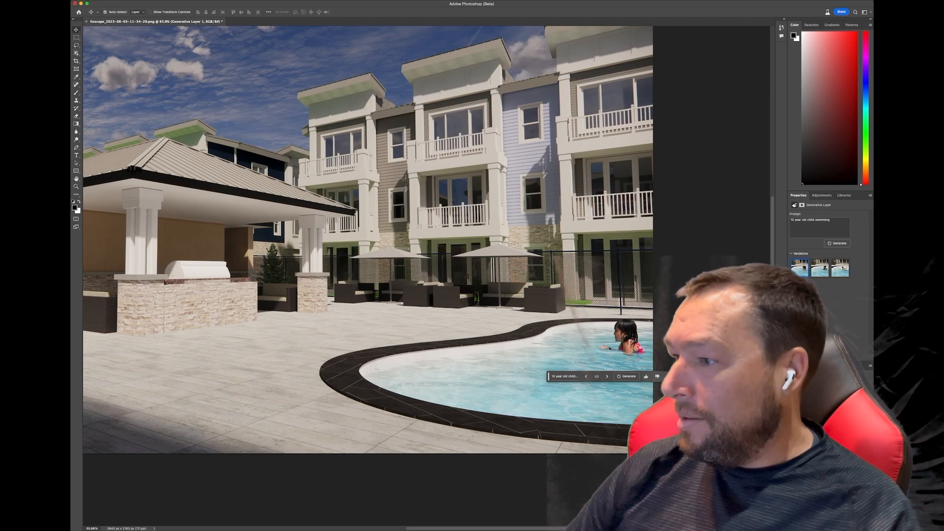
drag(630, 331, 592, 395)
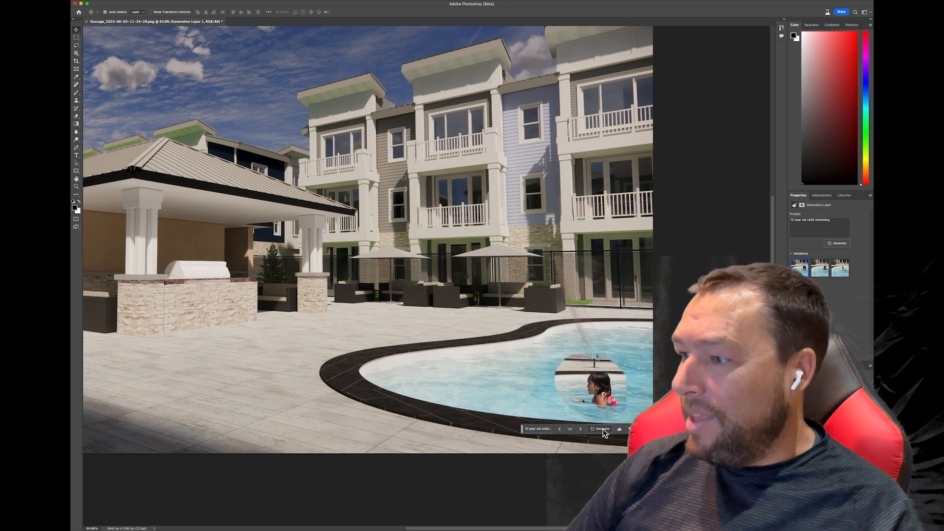
click(601, 429)
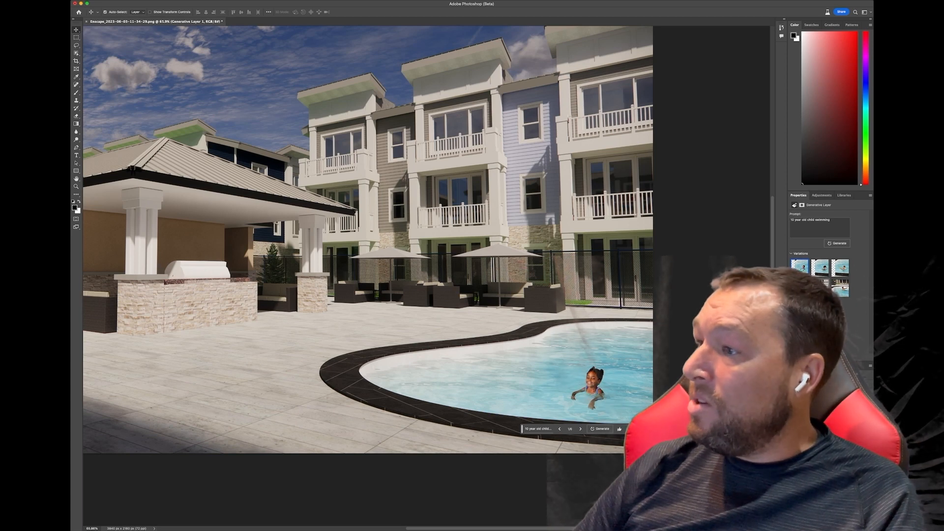
Compare the old and new swimmer variations and choose the second one, the dark-haired child facing forward
click(840, 290)
click(820, 290)
click(840, 290)
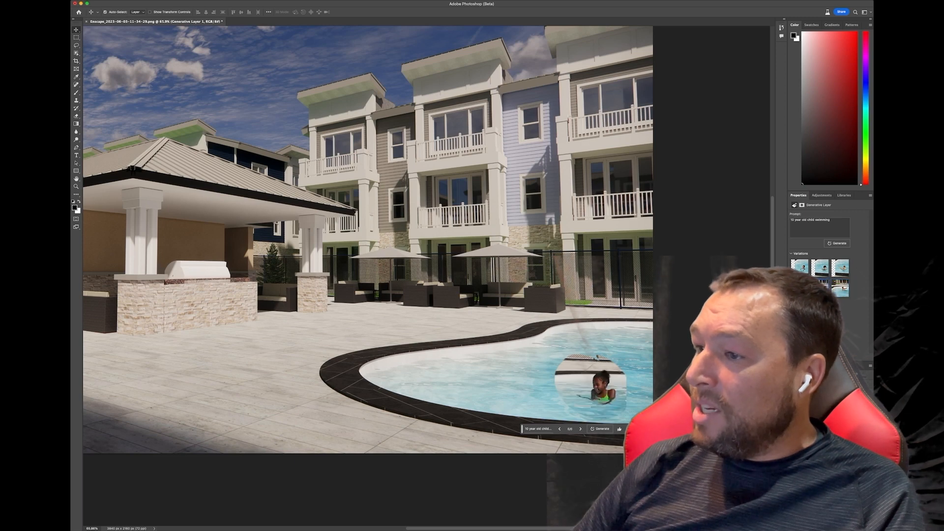
click(800, 290)
click(820, 289)
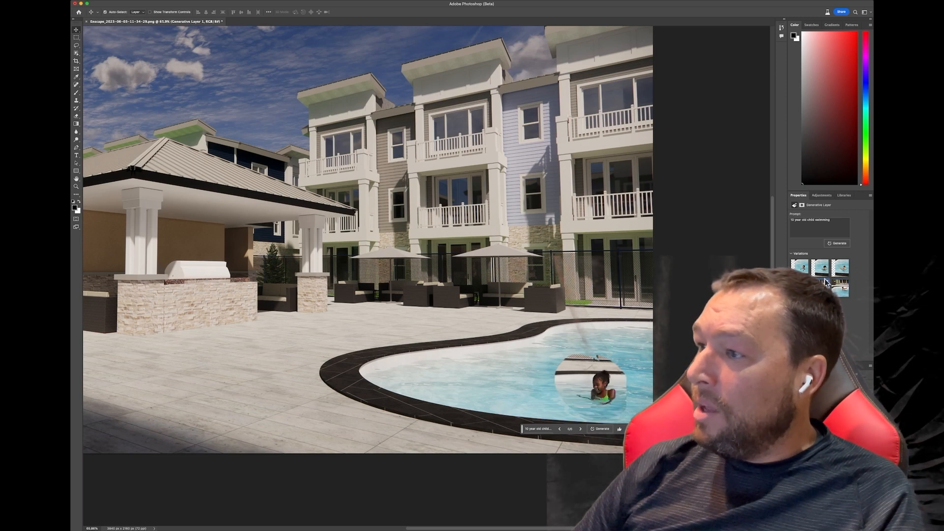
click(802, 269)
click(820, 269)
click(840, 269)
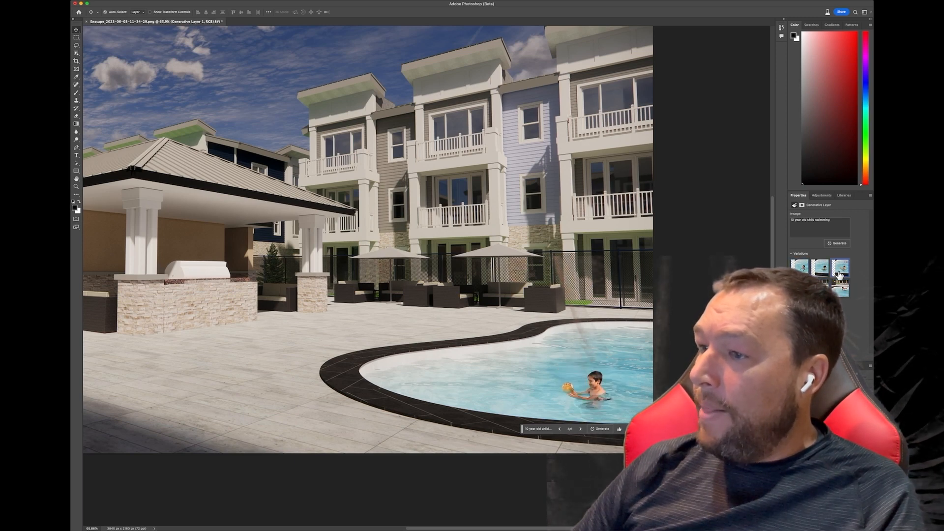
click(807, 270)
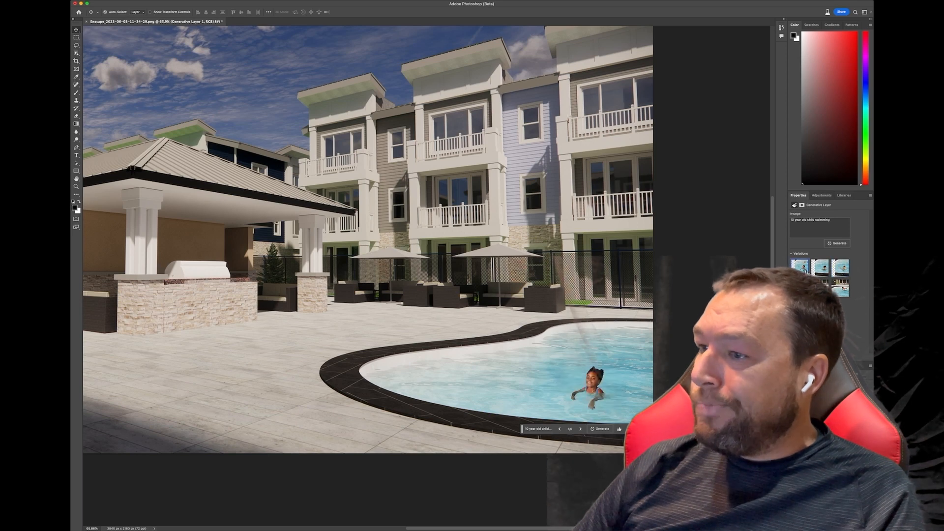
click(818, 272)
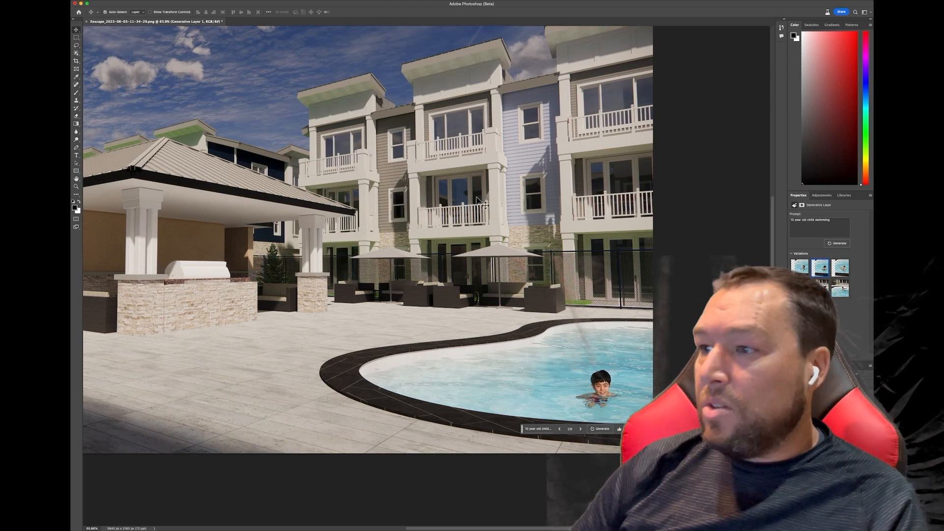
On the background layer, lasso a person-sized area on the rightmost middle-floor balcony and generate "man standing on balcony with hands on railing"
click(826, 413)
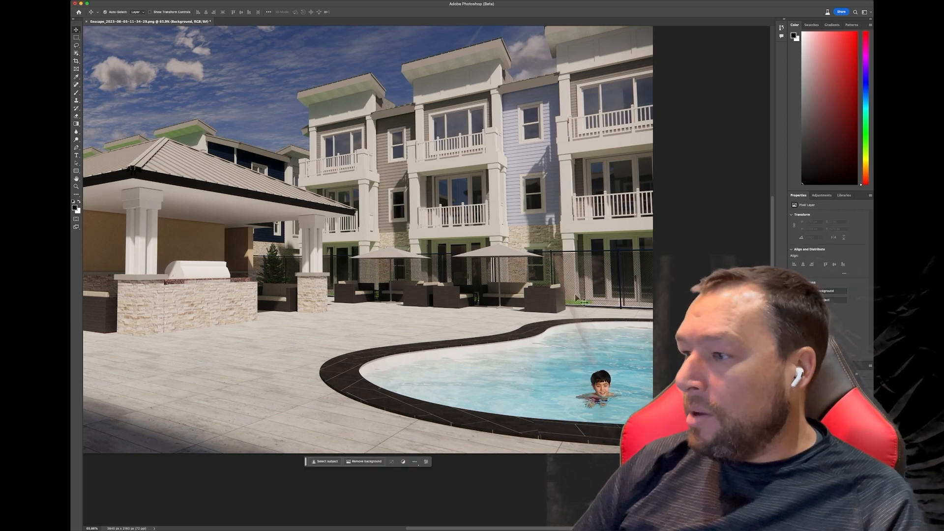
click(76, 46)
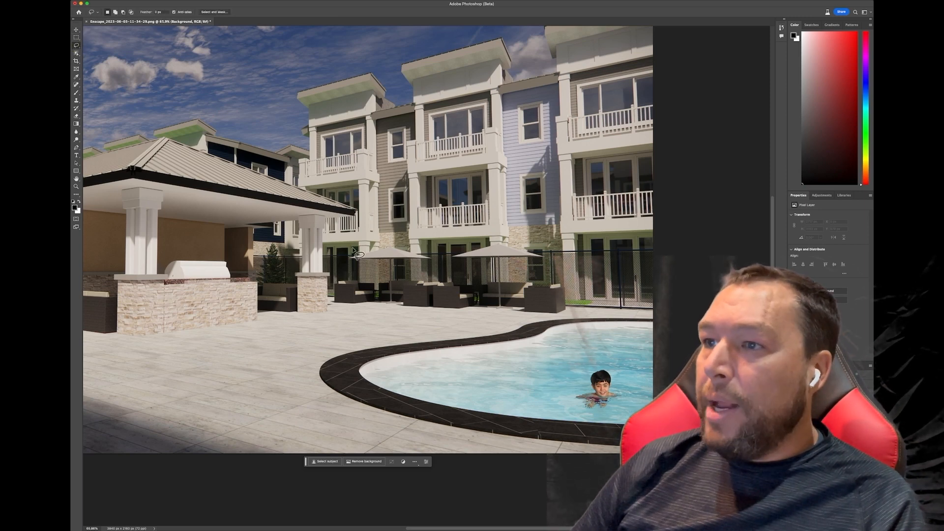
click(619, 161)
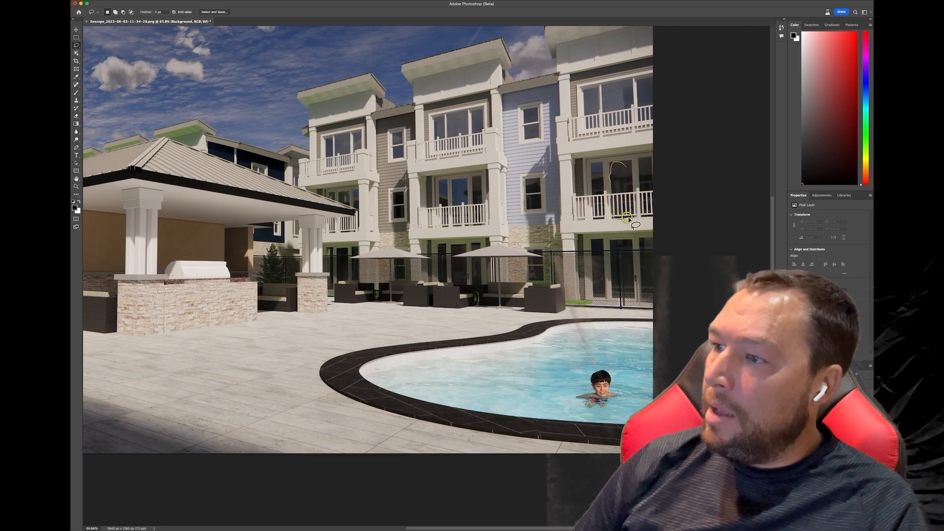
drag(624, 162, 635, 209)
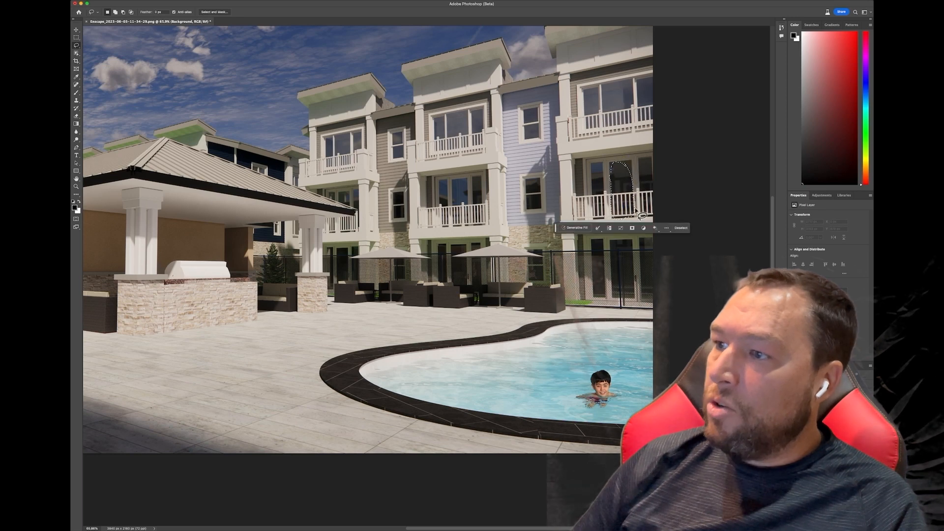
click(574, 228)
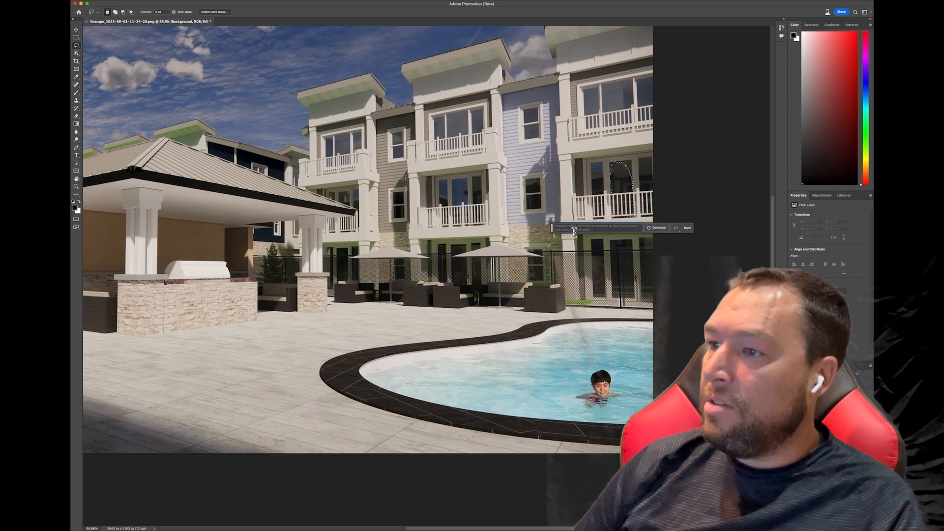
text(man)
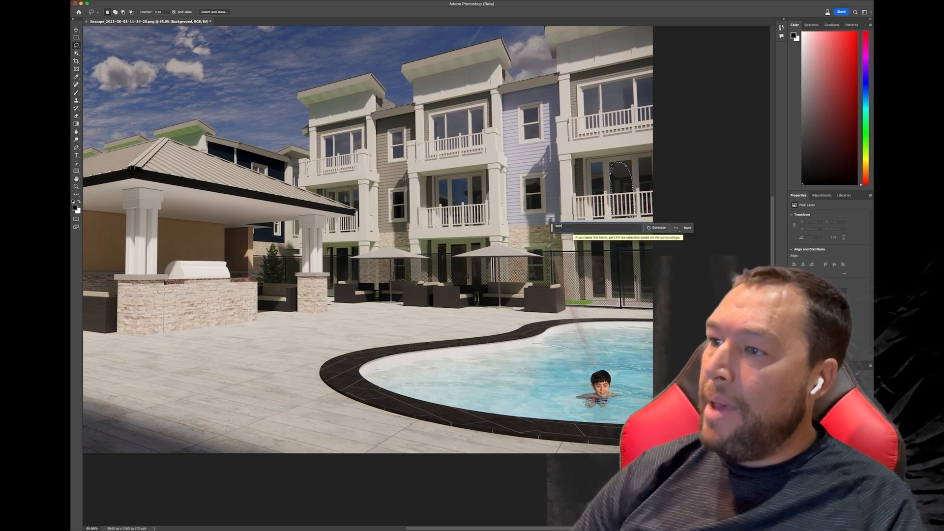
text( standing on balcony with hands on railing)
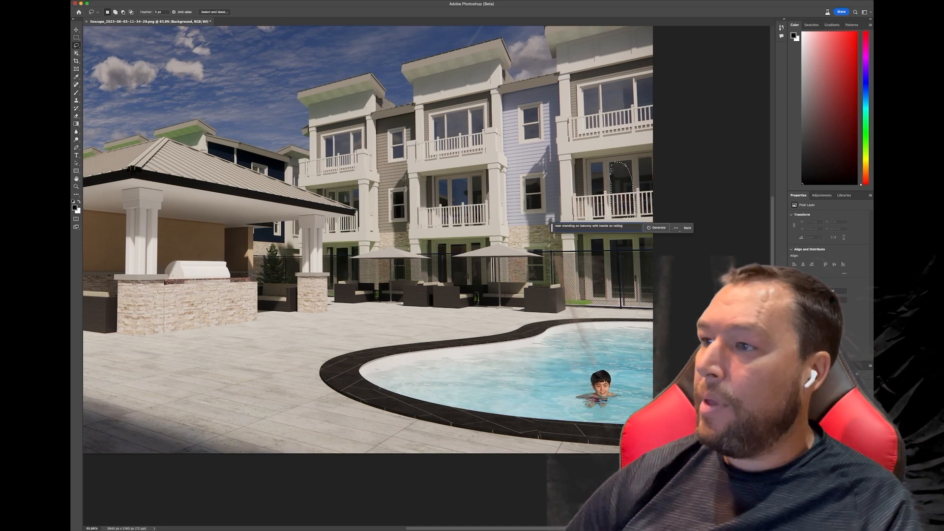
key(Return)
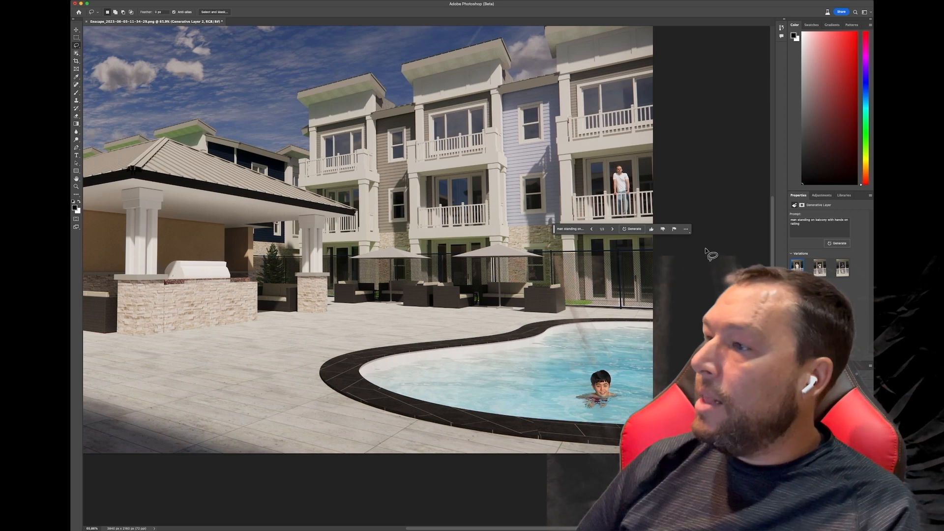
Compare the three variations of the man on the balcony and return to the first one
click(820, 268)
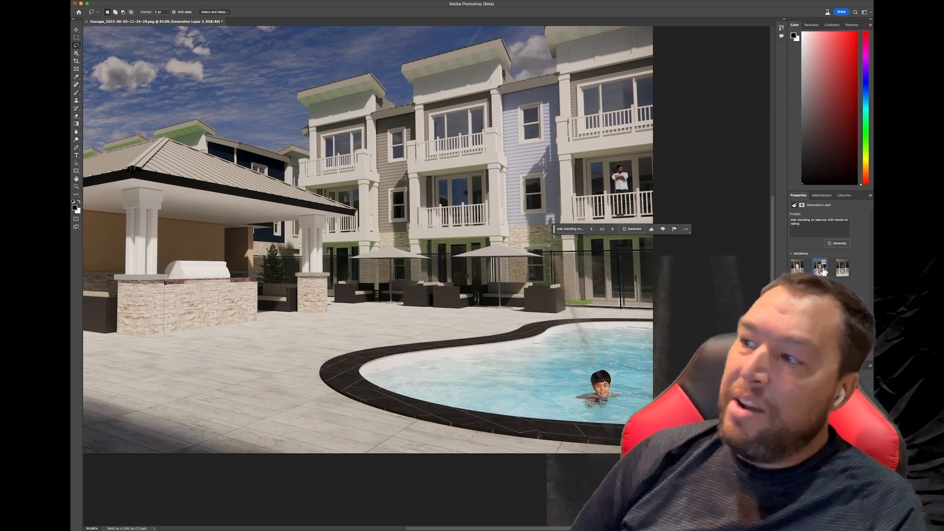
click(842, 270)
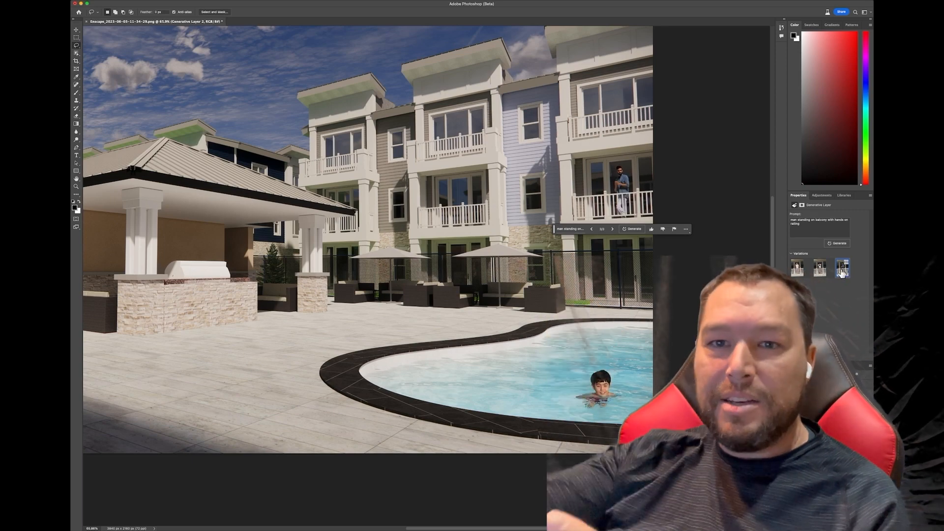
click(798, 270)
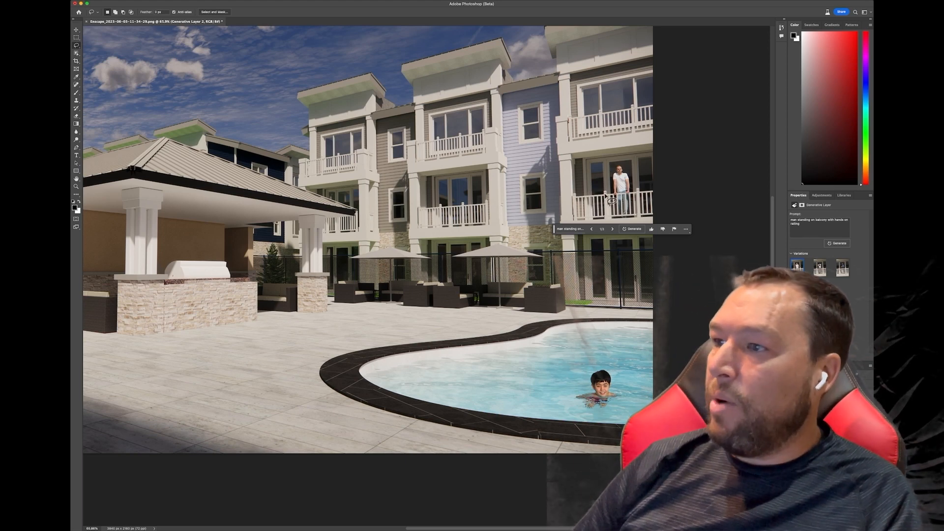
Lasso the outdoor seat beside the left umbrella and generate "lady in sunhat sitting" there with Generative Fill
click(367, 274)
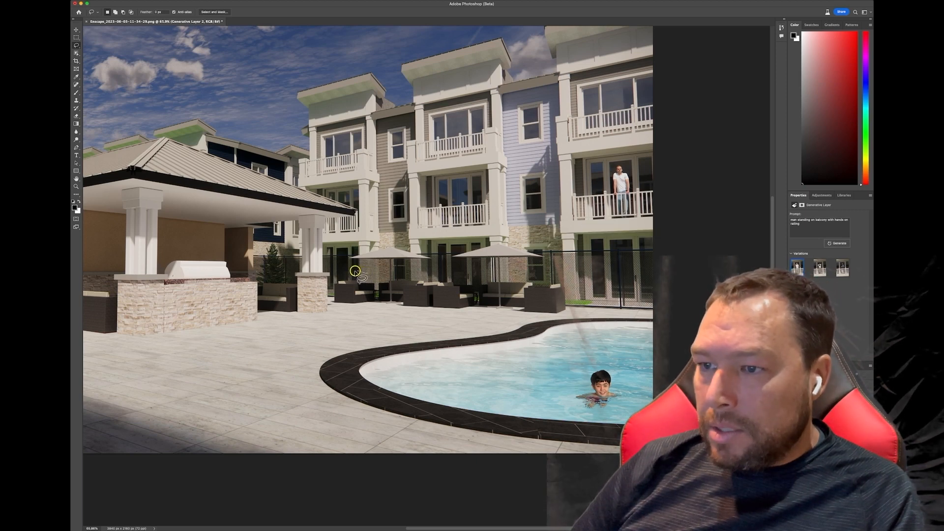
mouse_move(366, 299)
mouse_down()
mouse_move(386, 300)
mouse_move(367, 274)
mouse_up()
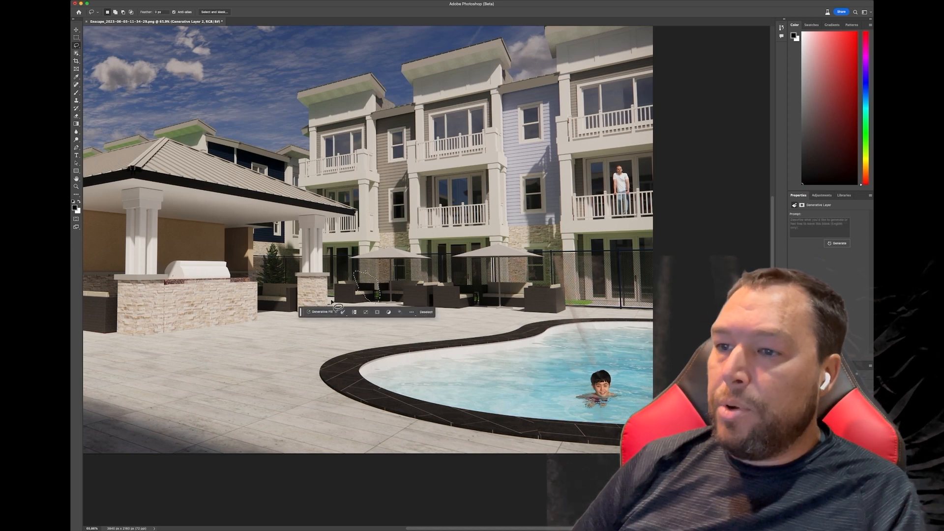
click(321, 312)
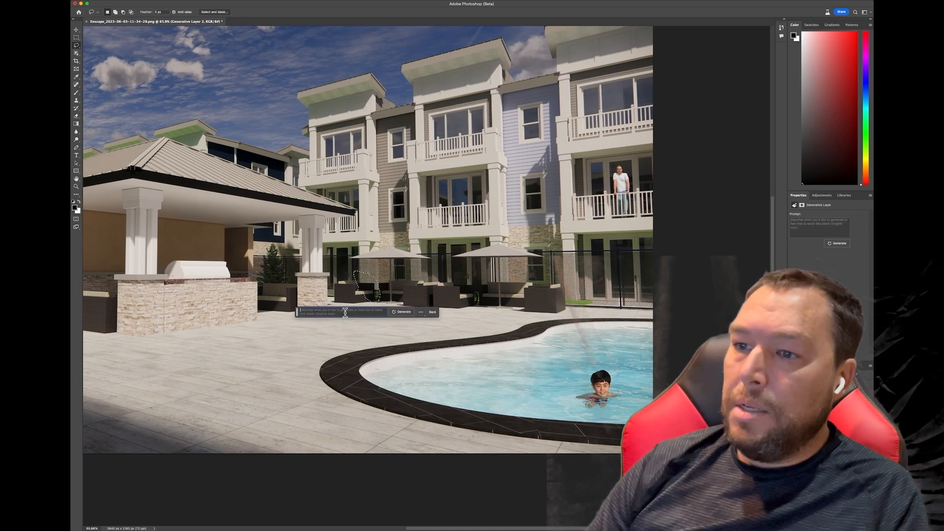
text(lady in sunhat sitting)
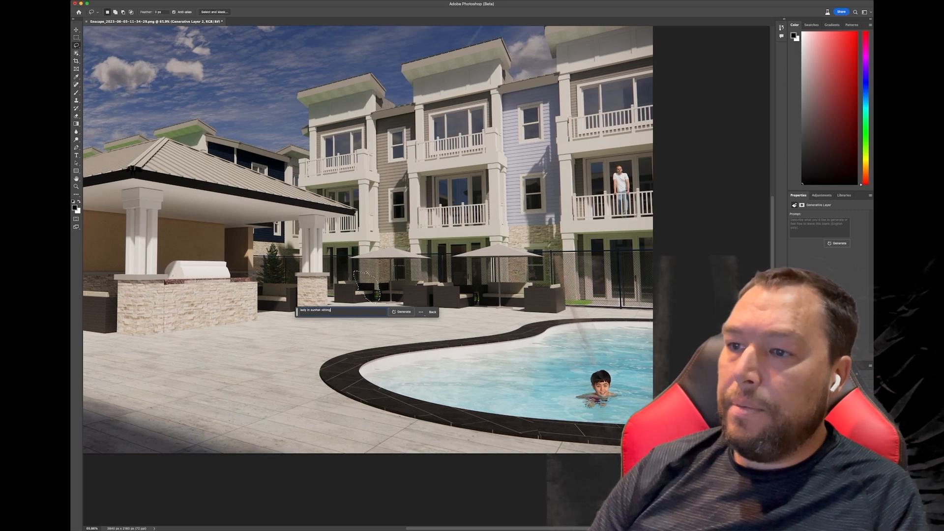
key(Return)
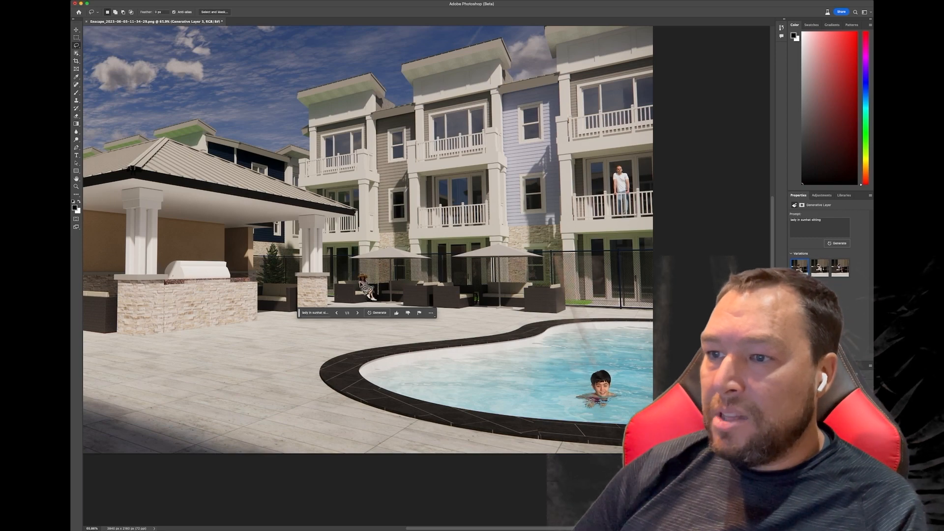
Compare the three variations of the seated lady in the sunhat up close and return to the first one
scroll(369, 281, up, 10)
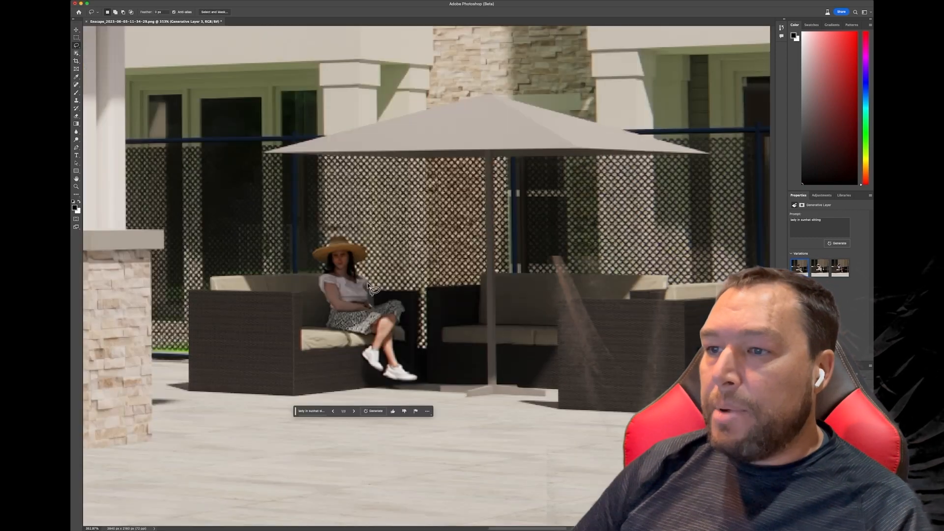
scroll(367, 288, down, 5)
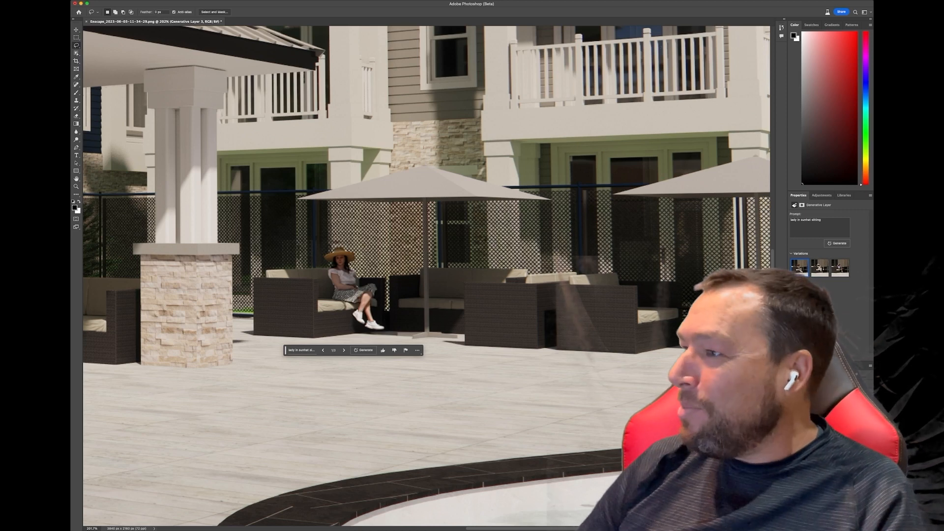
click(818, 270)
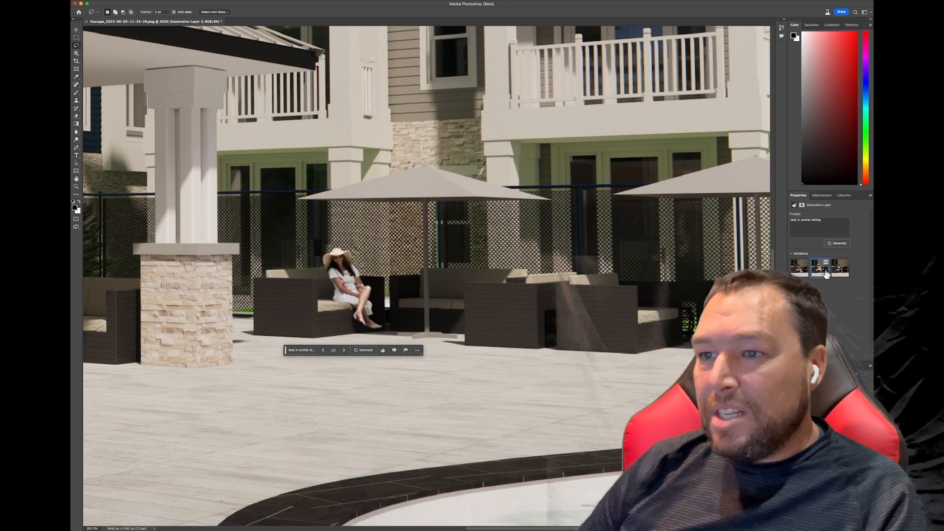
click(842, 272)
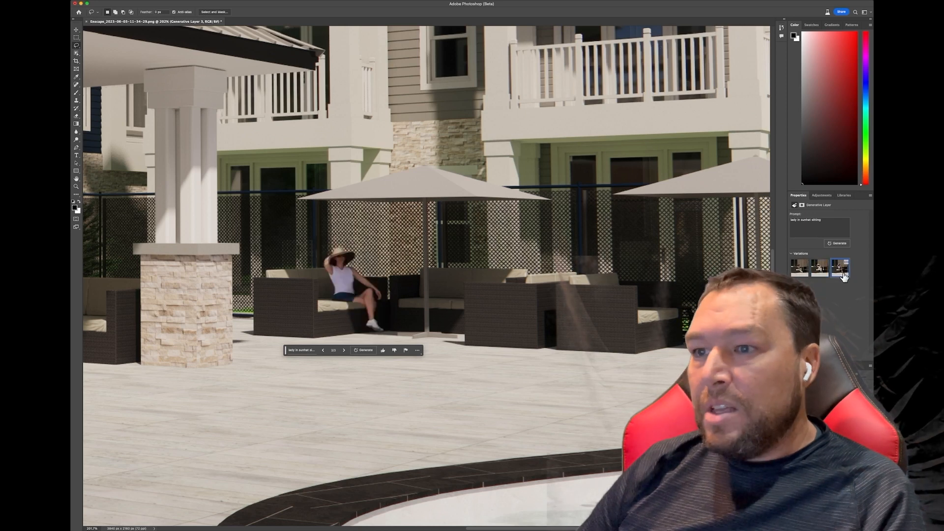
click(827, 274)
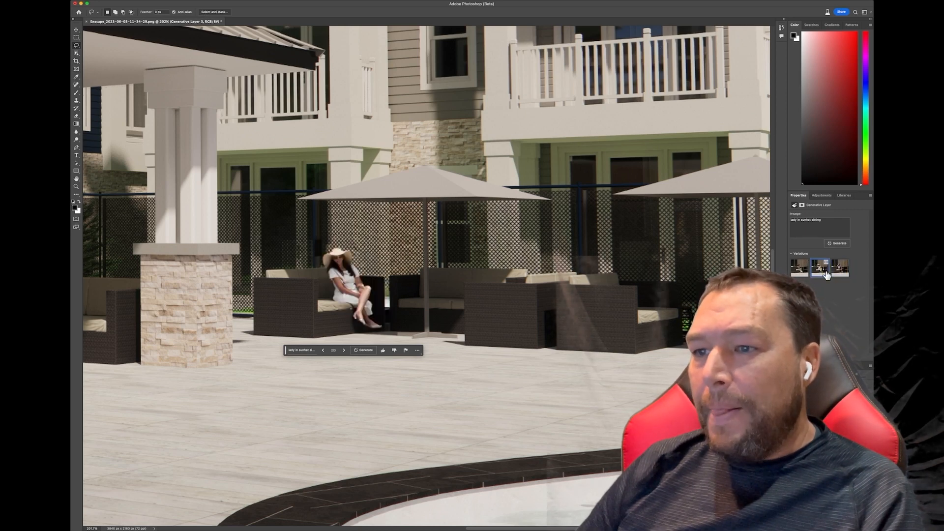
click(803, 273)
click(819, 273)
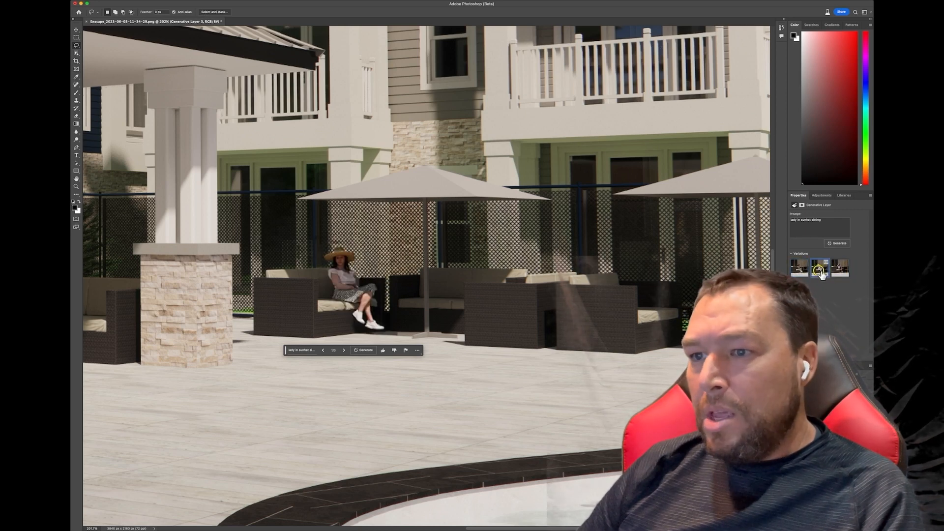
click(838, 272)
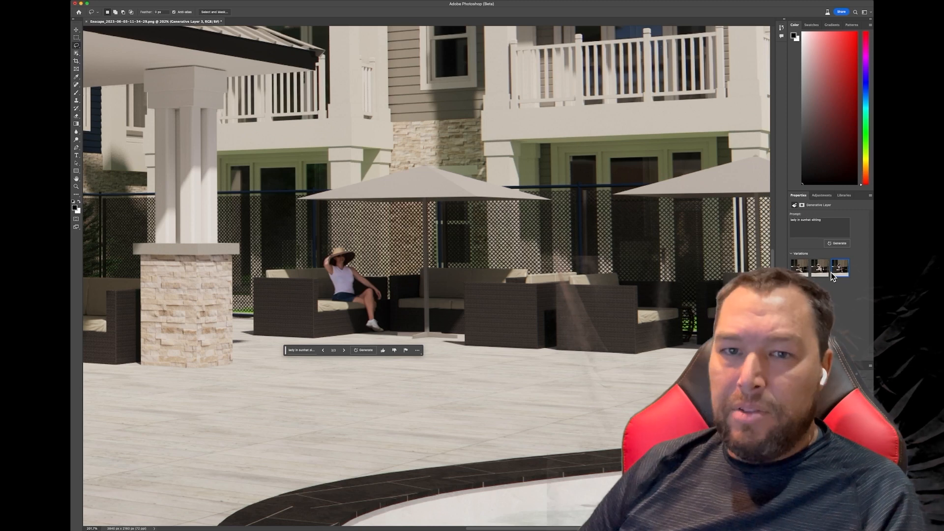
click(808, 270)
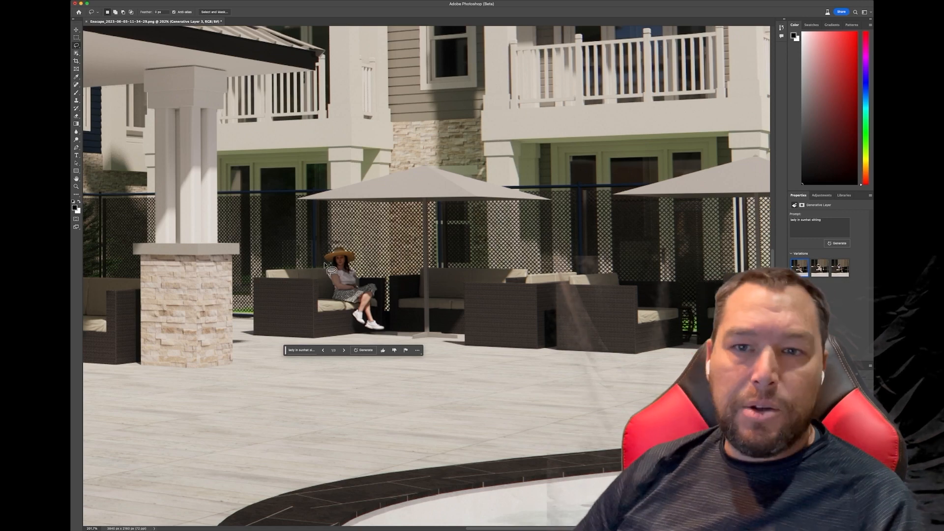
Try Select Subject and Remove Background on the background layer, clearing the selection and undoing the background removal
scroll(425, 268, down, 10)
scroll(459, 259, up, 4)
scroll(459, 259, down, 3)
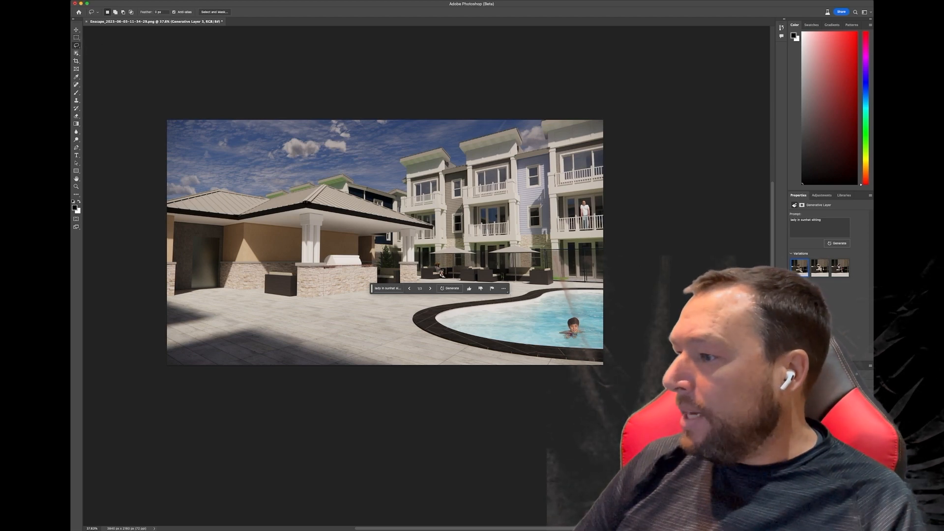
click(822, 429)
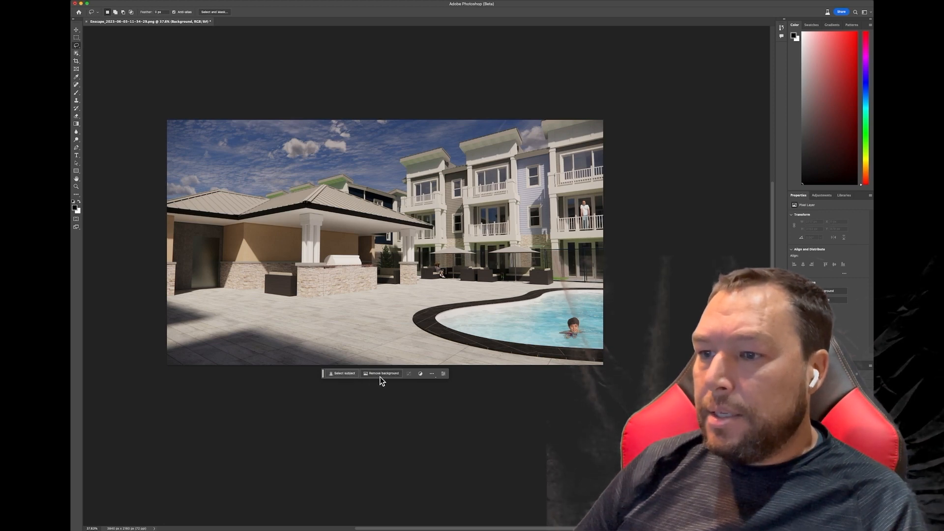
click(347, 375)
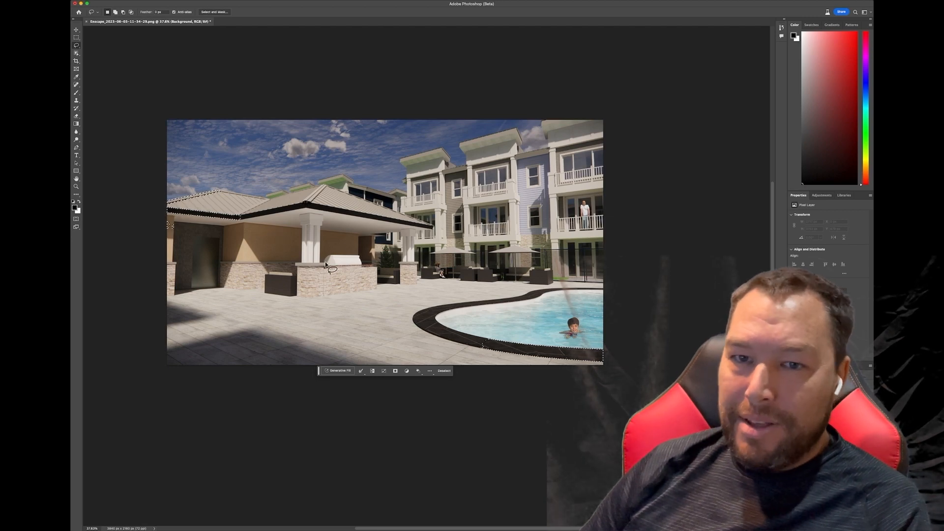
click(447, 373)
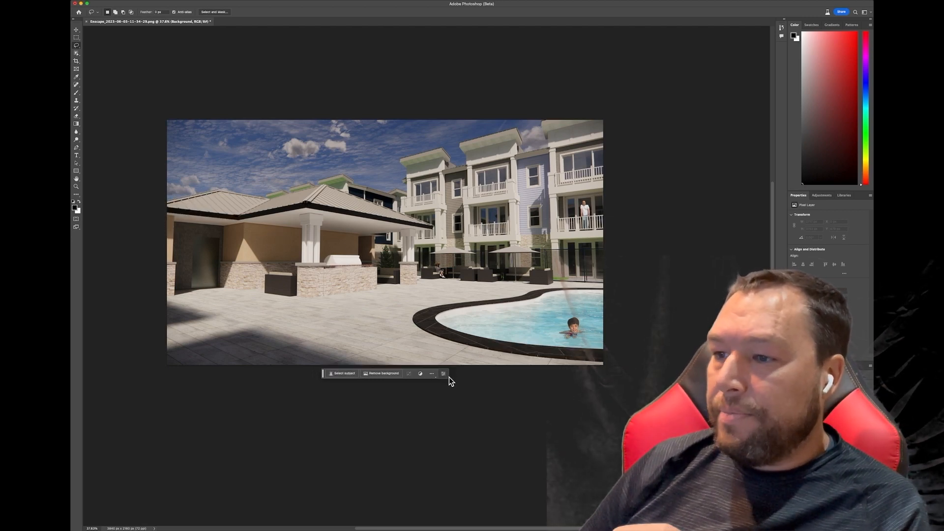
click(383, 374)
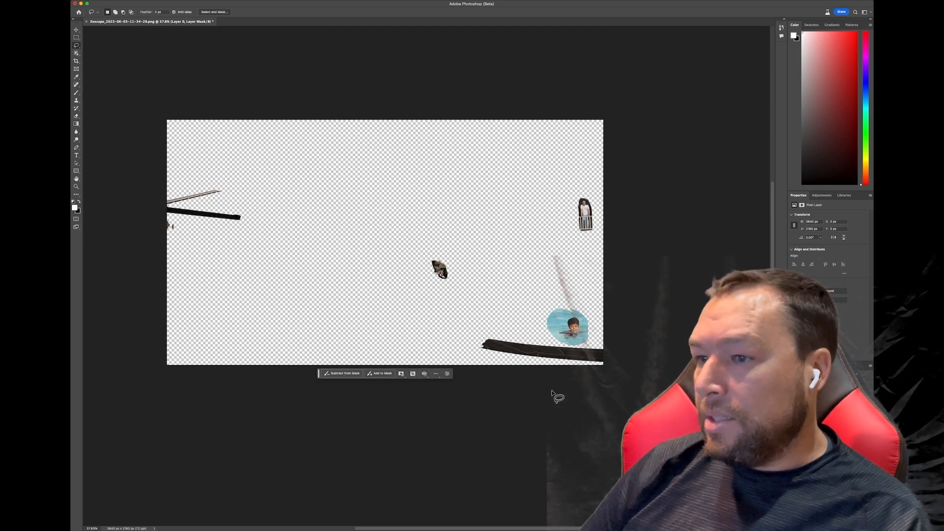
key(super+z)
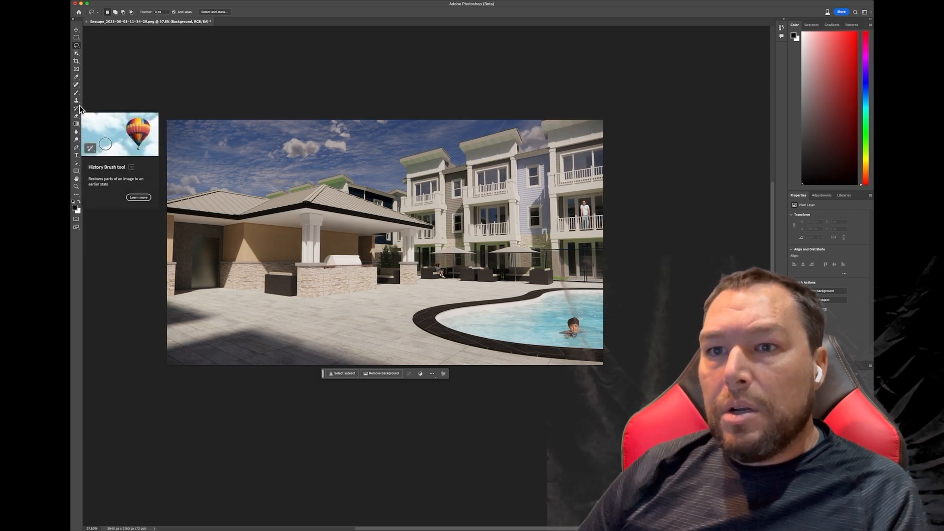
Try to select the sky and its clouds on the background layer with the Magic Wand tool
click(76, 55)
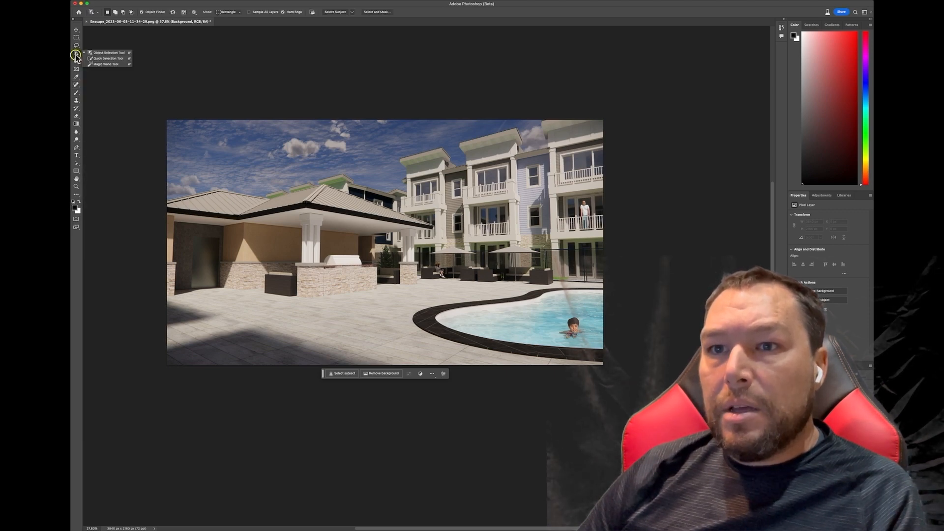
click(105, 64)
click(247, 145)
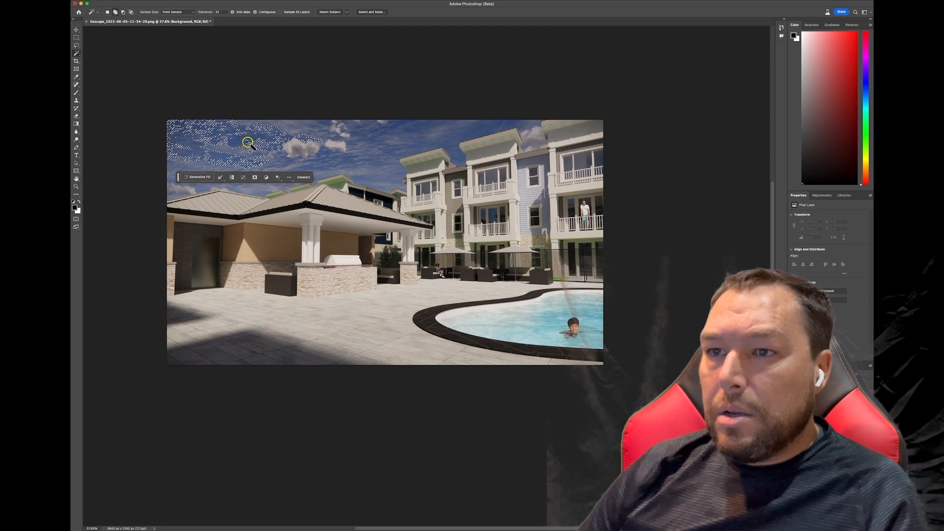
click(245, 146)
click(299, 148)
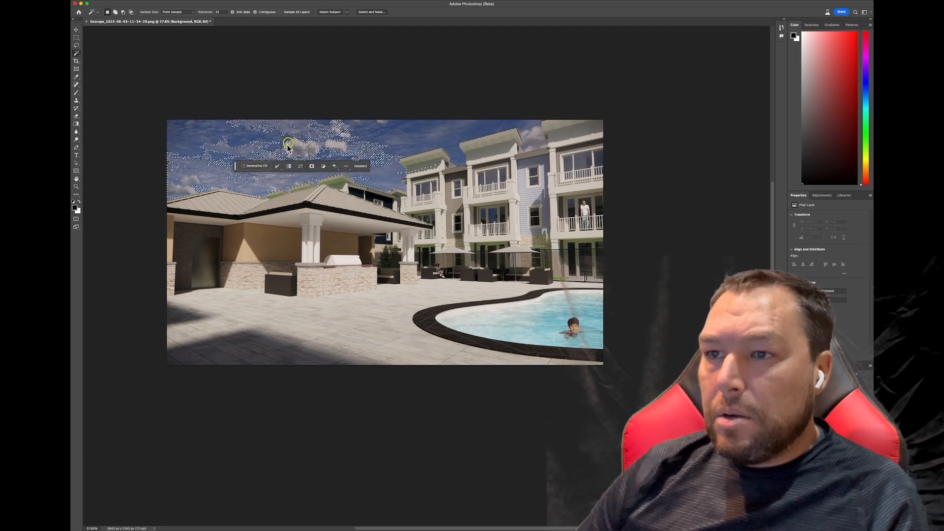
drag(318, 147, 296, 142)
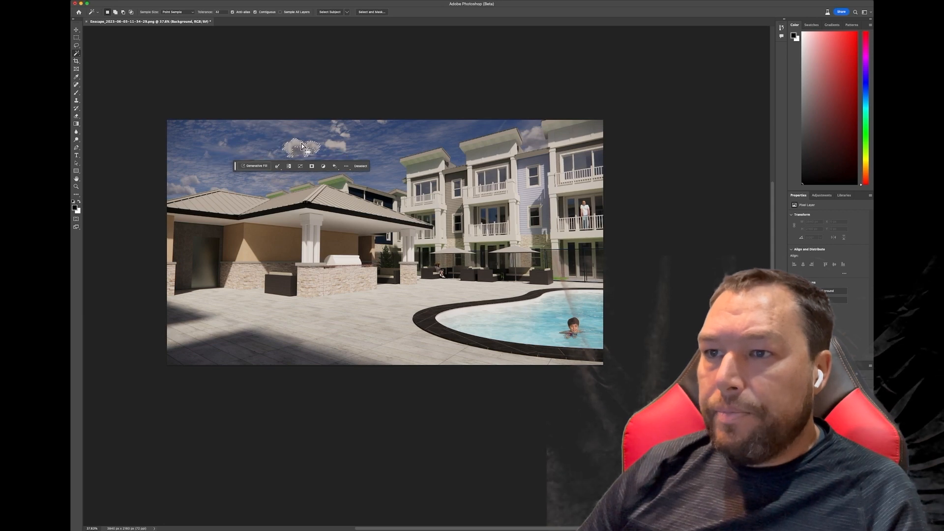
click(225, 135)
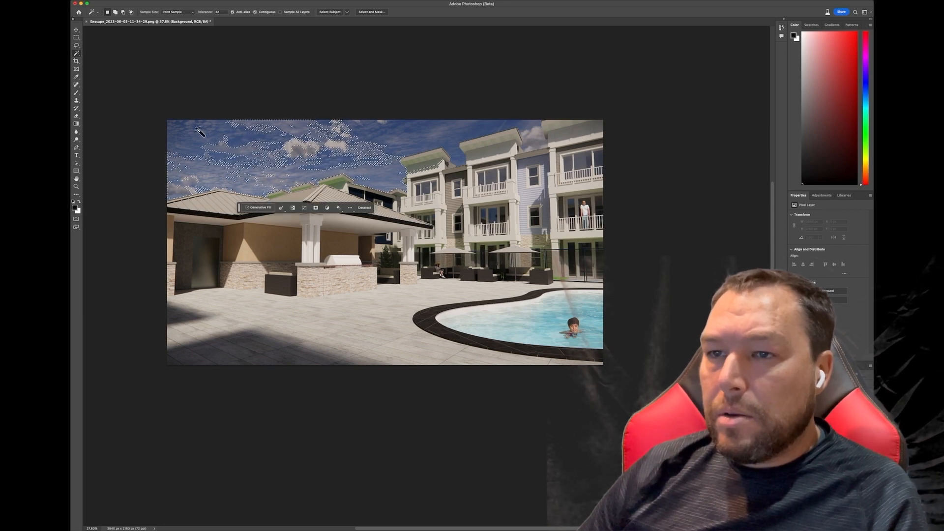
click(175, 123)
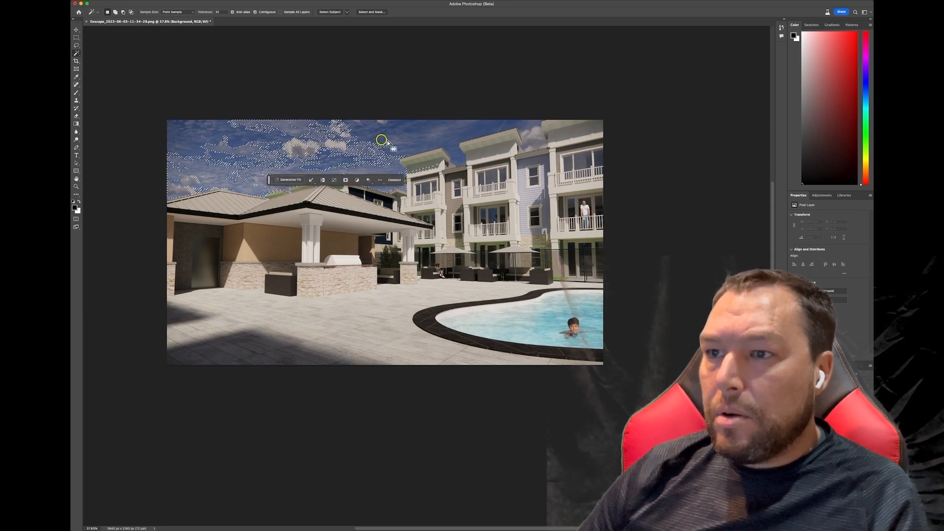
click(468, 132)
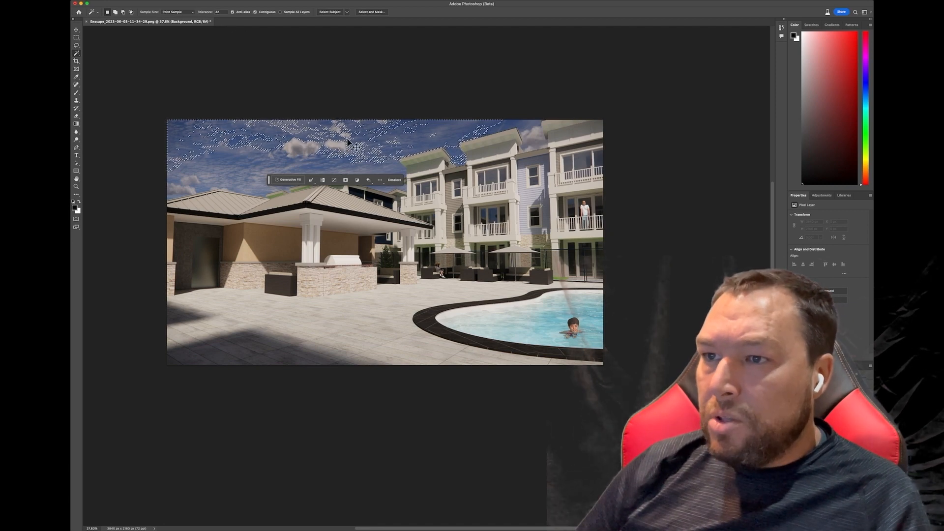
Try to extend the Magic Wand selection over the remaining patches of sky, and clear the selection
drag(348, 143, 239, 168)
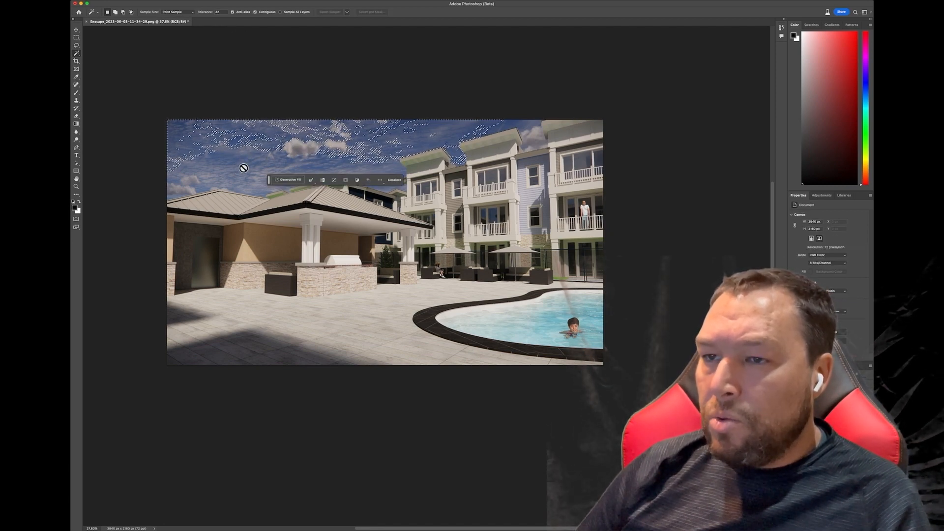
right_click(236, 165)
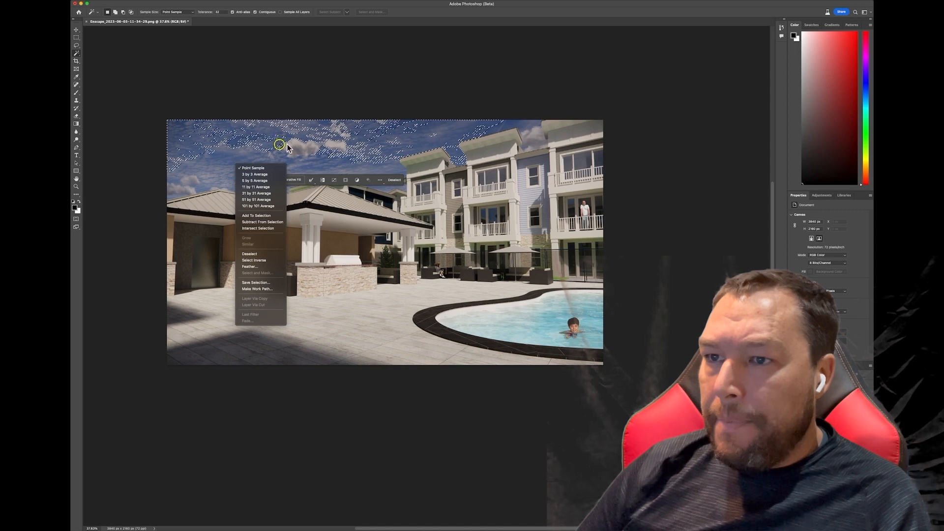
alt+click(320, 147)
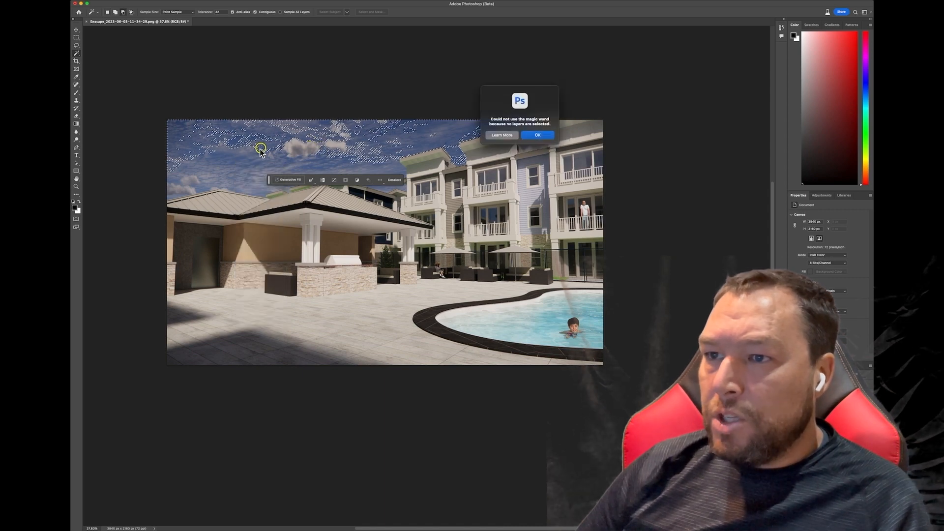
click(502, 136)
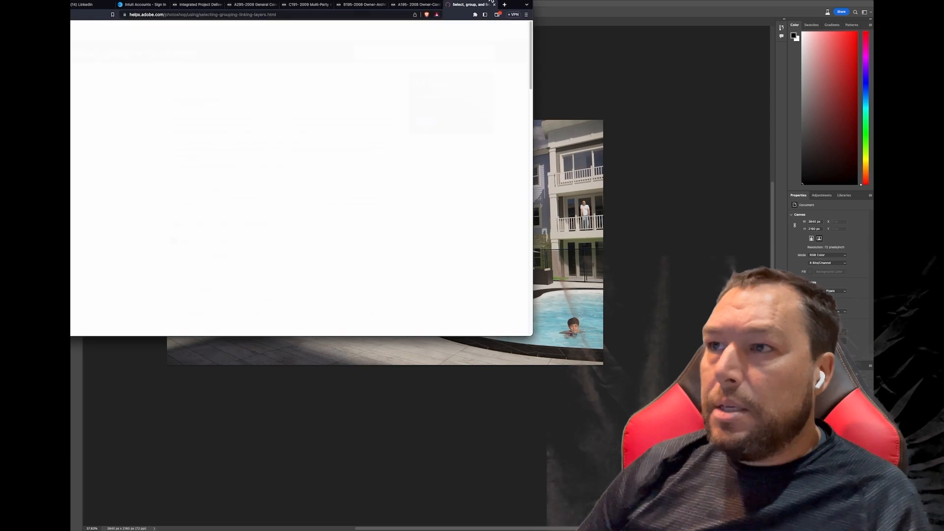
click(553, 8)
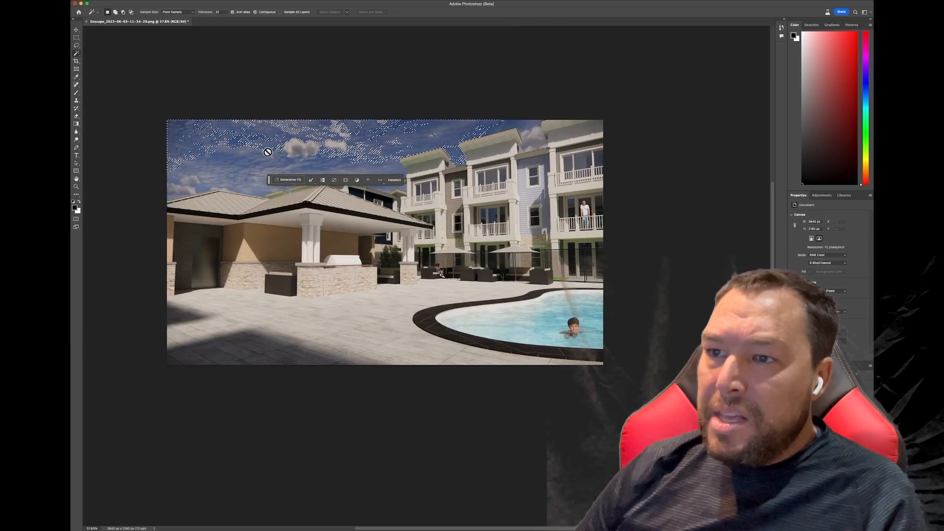
click(314, 181)
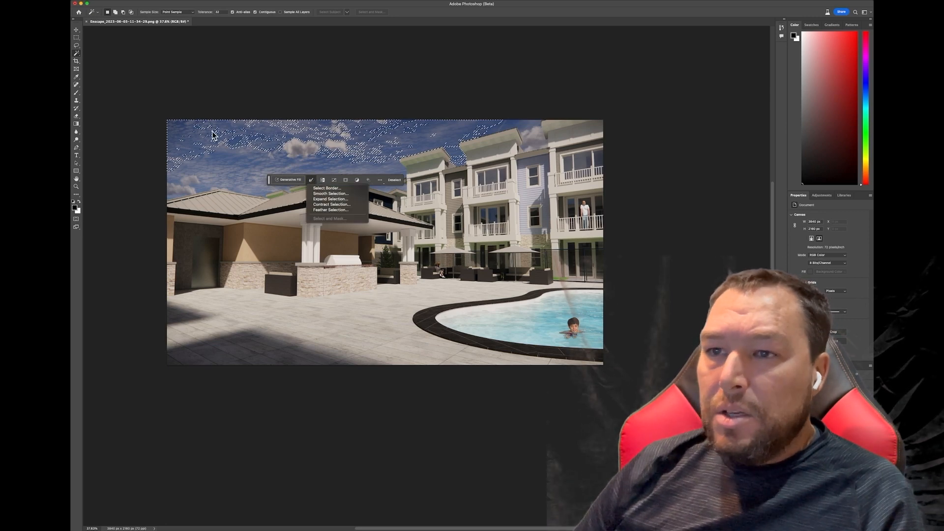
click(397, 183)
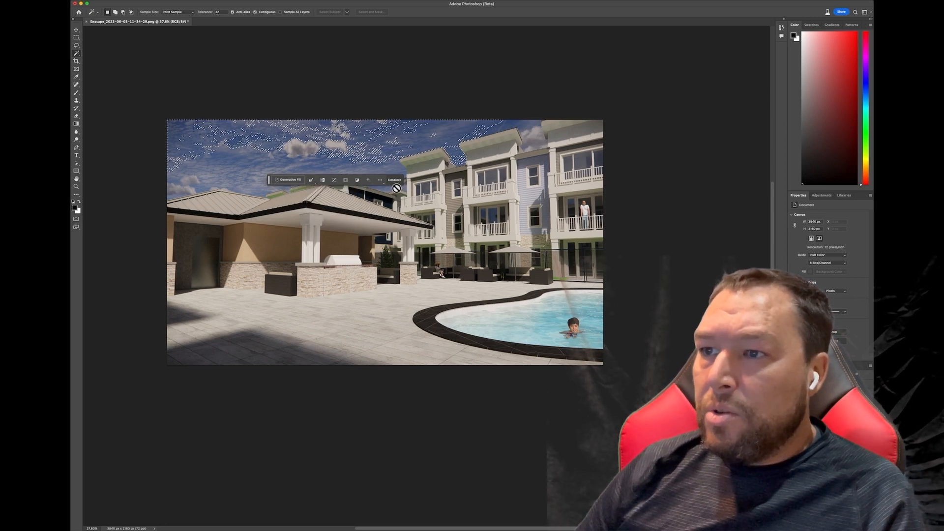
click(400, 181)
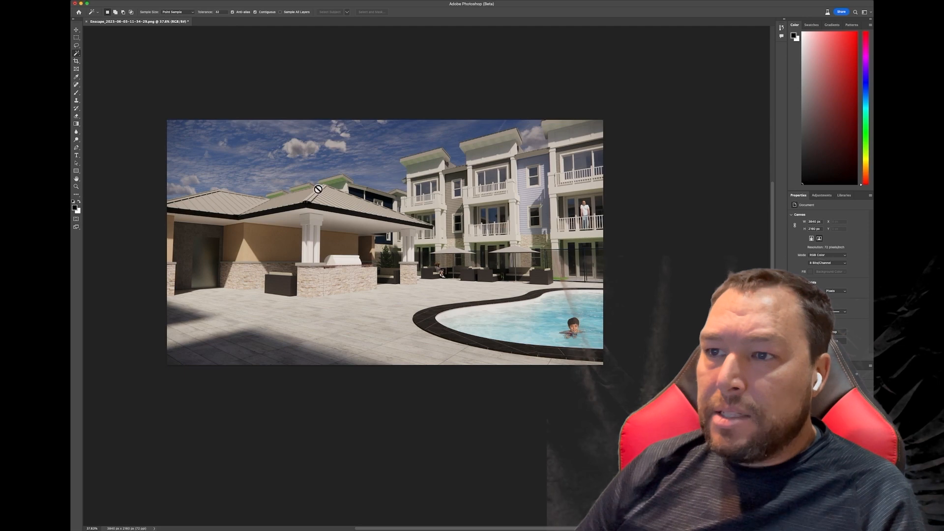
Try replacing the sky by lassoing it along the rooflines and running Generative Fill with the prompt "red sky with lava erupting"
click(77, 45)
mouse_move(160, 125)
mouse_down()
mouse_move(161, 200)
mouse_move(215, 187)
mouse_move(257, 196)
mouse_move(348, 174)
mouse_move(352, 184)
mouse_move(406, 192)
mouse_move(404, 156)
mouse_move(444, 148)
mouse_move(461, 168)
mouse_move(466, 140)
mouse_move(517, 128)
mouse_move(522, 149)
mouse_move(551, 146)
mouse_move(541, 110)
mouse_move(146, 94)
mouse_up()
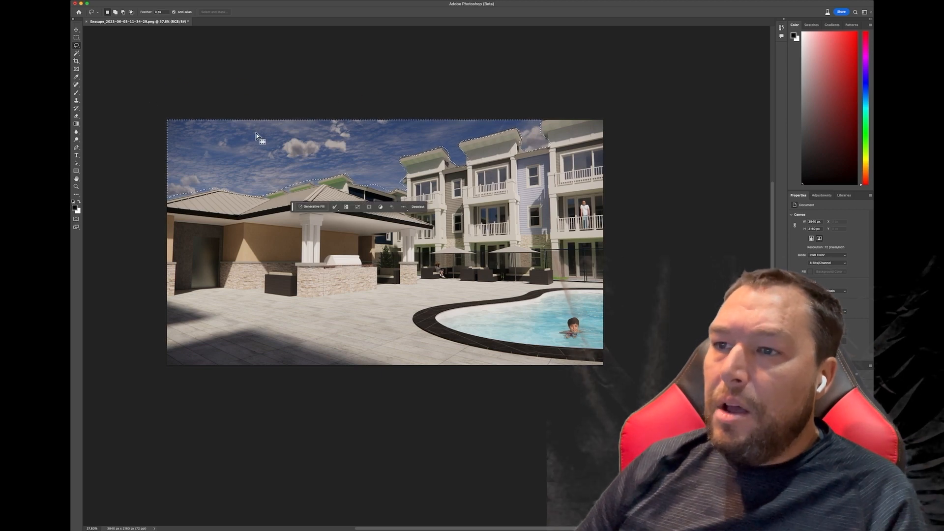
click(306, 208)
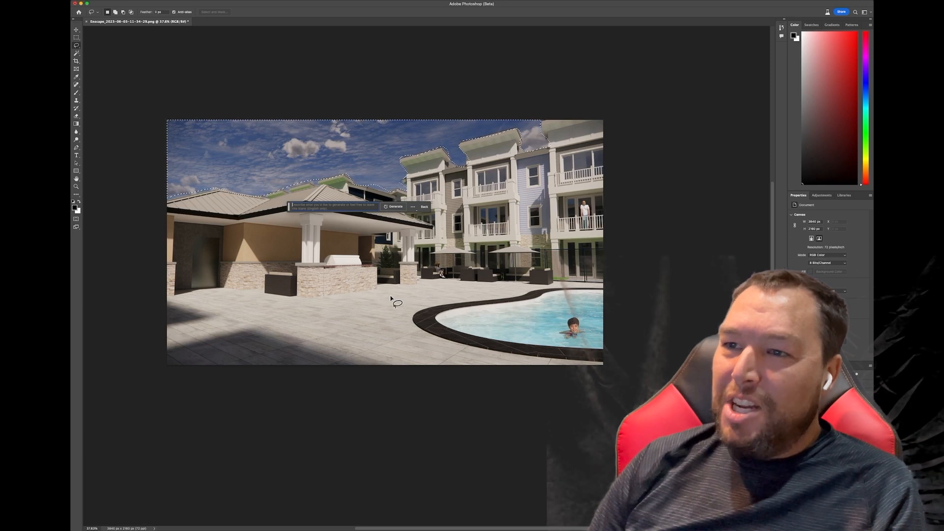
text(red)
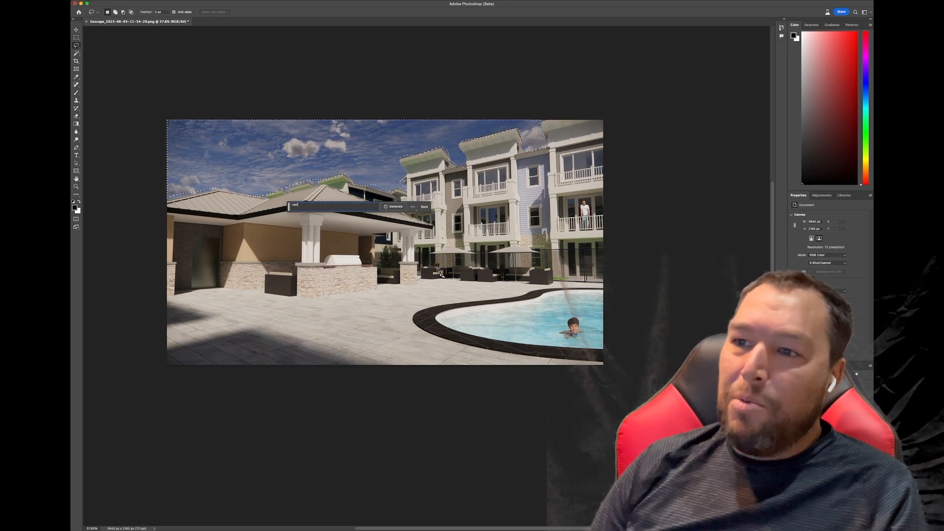
text( sky withla)
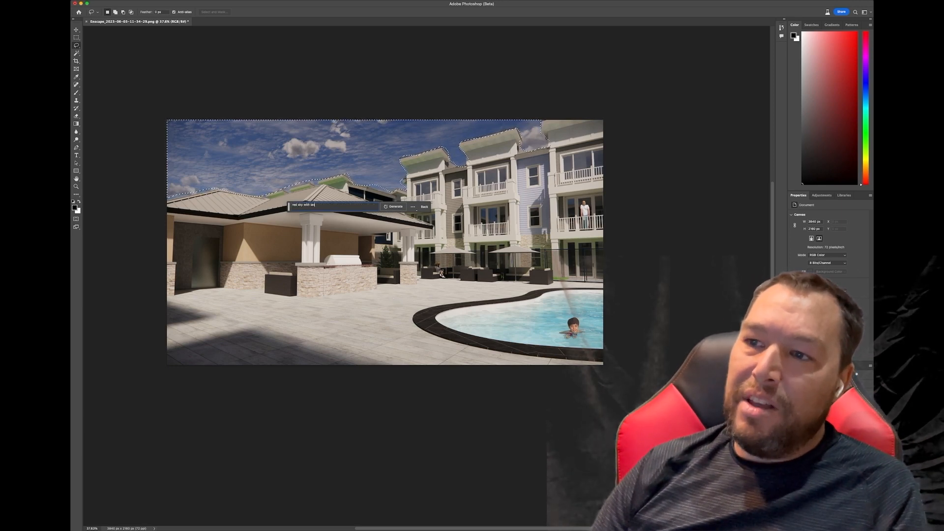
text(va erup)
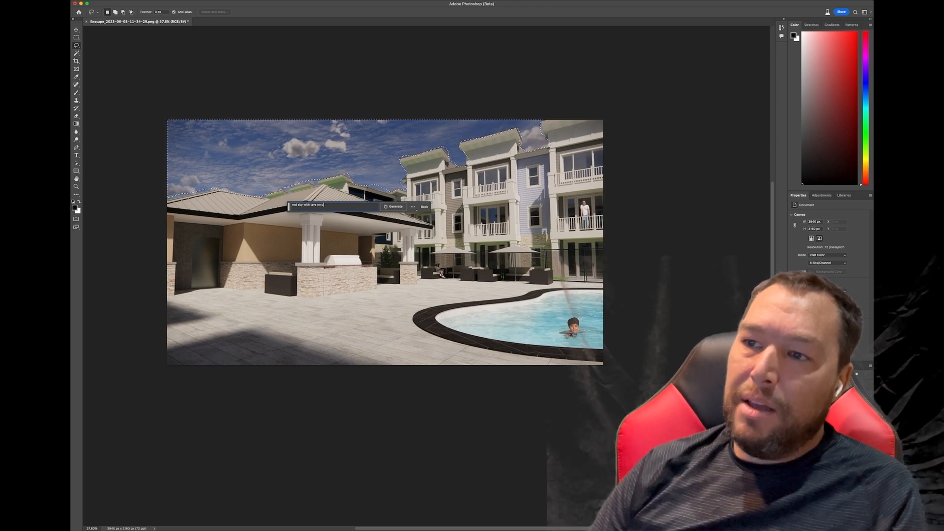
text(ting)
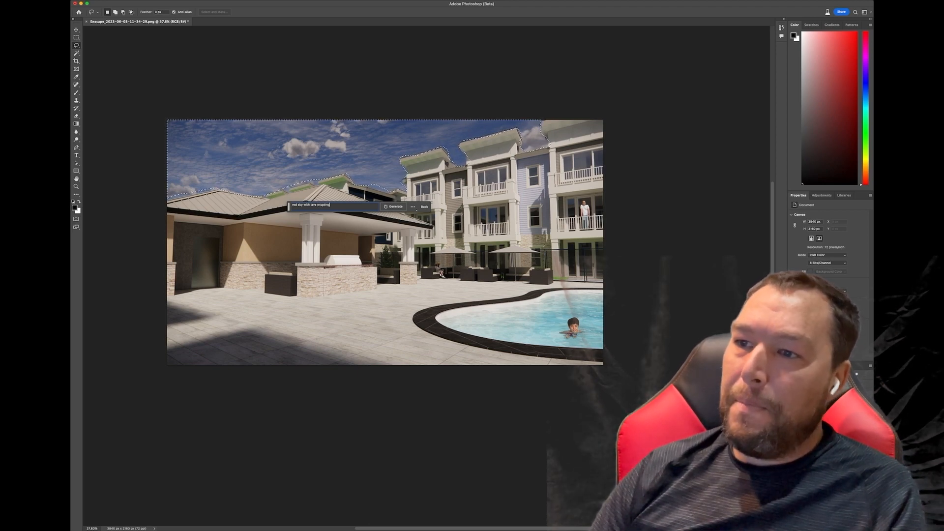
key(Return)
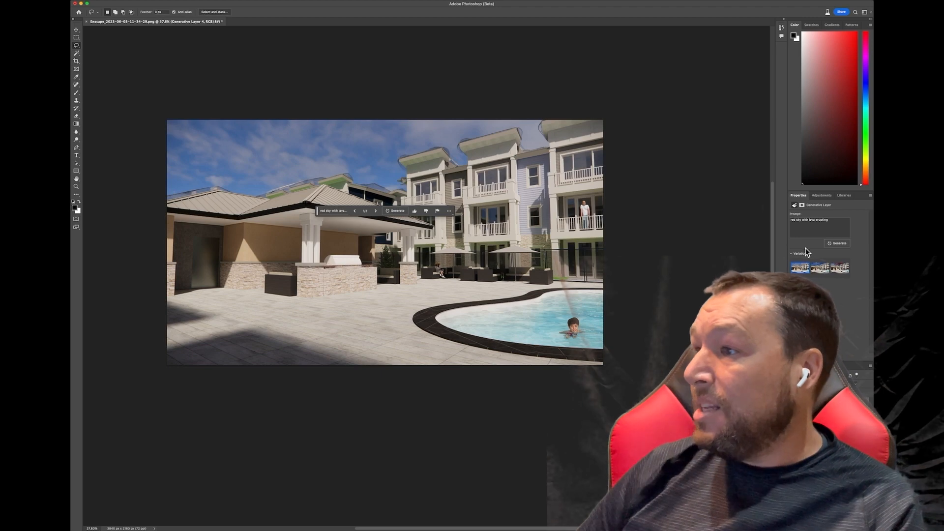
Preview the second and third variations of the lava sky, and hide that generative layer
click(818, 267)
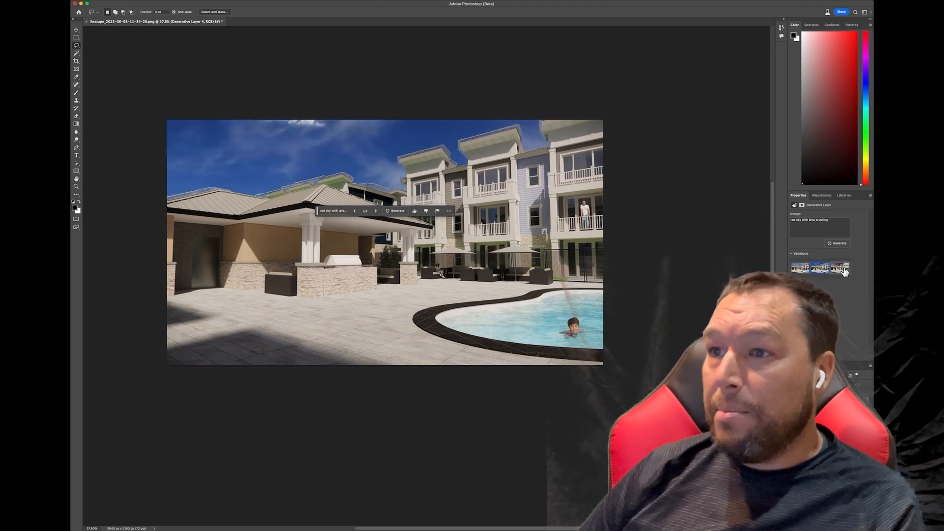
click(842, 269)
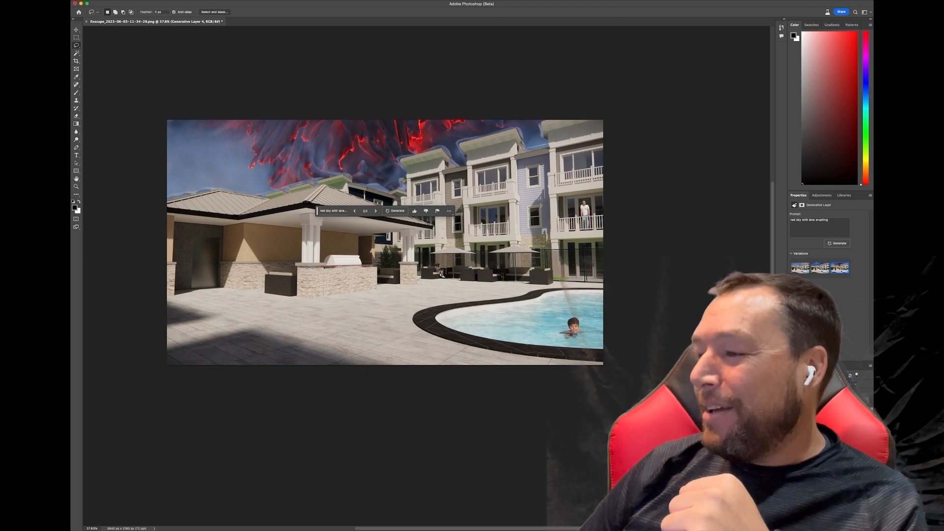
click(792, 401)
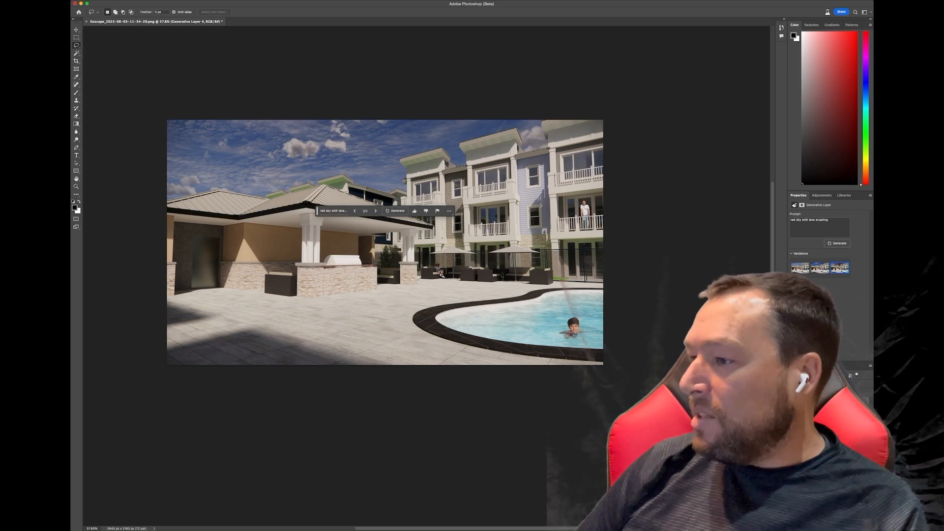
On the background layer, lasso a small area at the far side of the pool and fill it with the prompt "kid swimming"
click(818, 443)
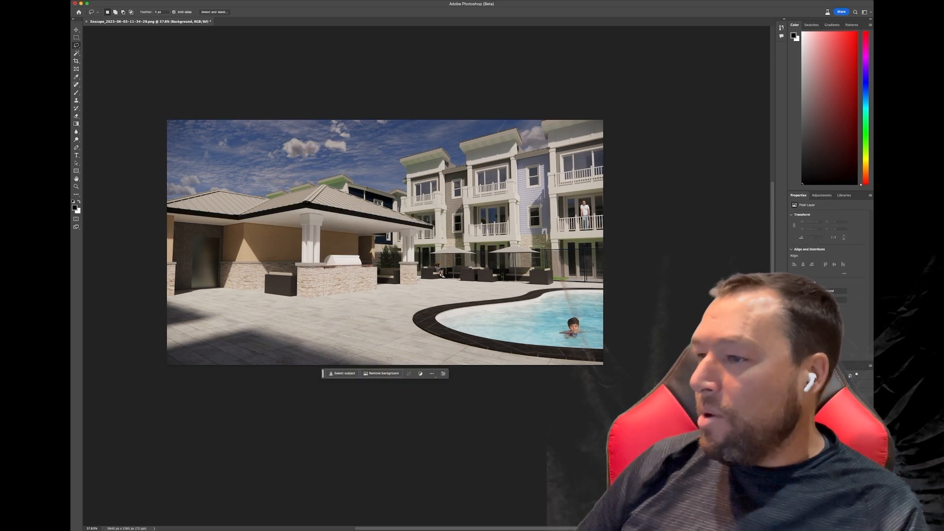
click(576, 292)
mouse_move(576, 292)
mouse_down()
mouse_move(576, 312)
mouse_move(601, 308)
mouse_move(593, 285)
mouse_move(601, 298)
mouse_up()
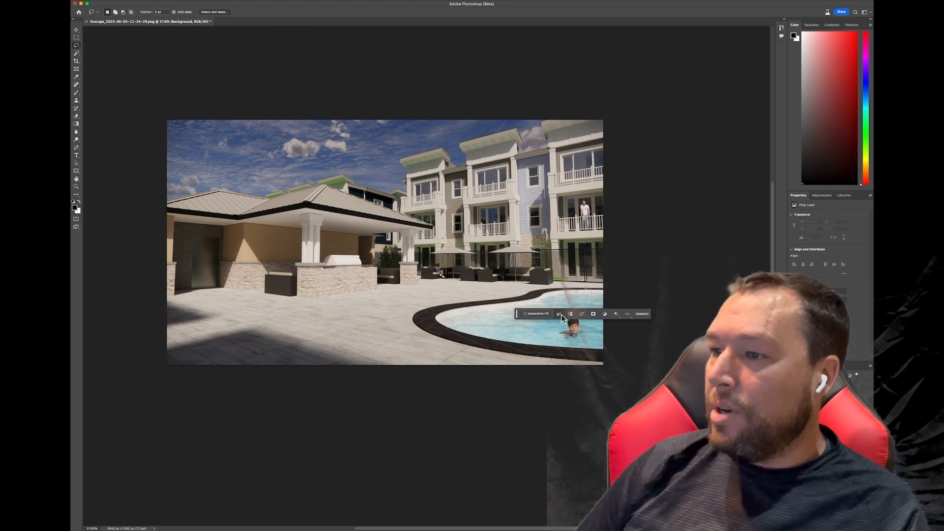
click(545, 315)
text(a)
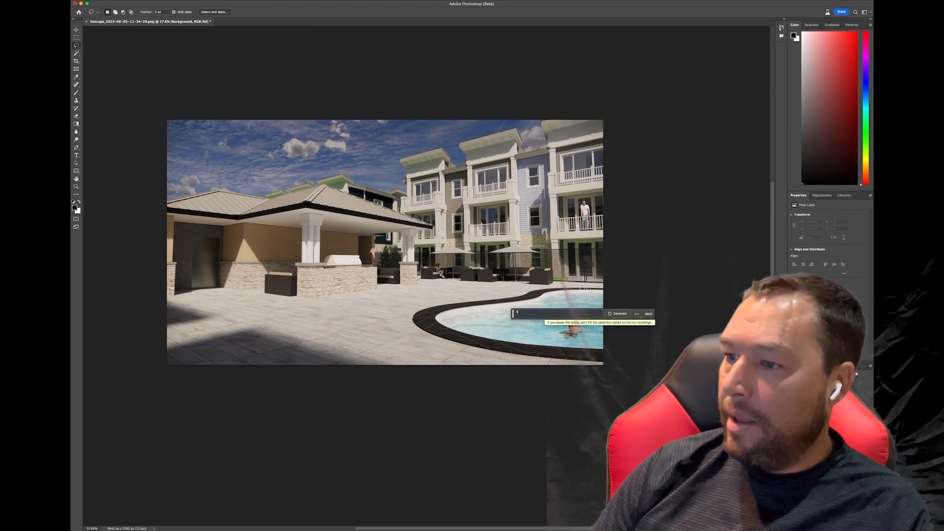
key(Return)
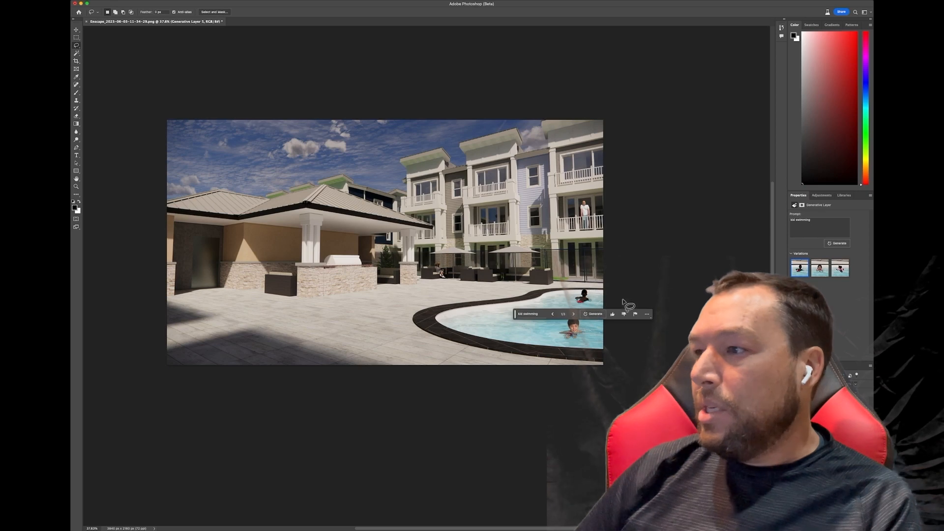
Compare the three variations of the swimming kid and return to the first one
click(829, 270)
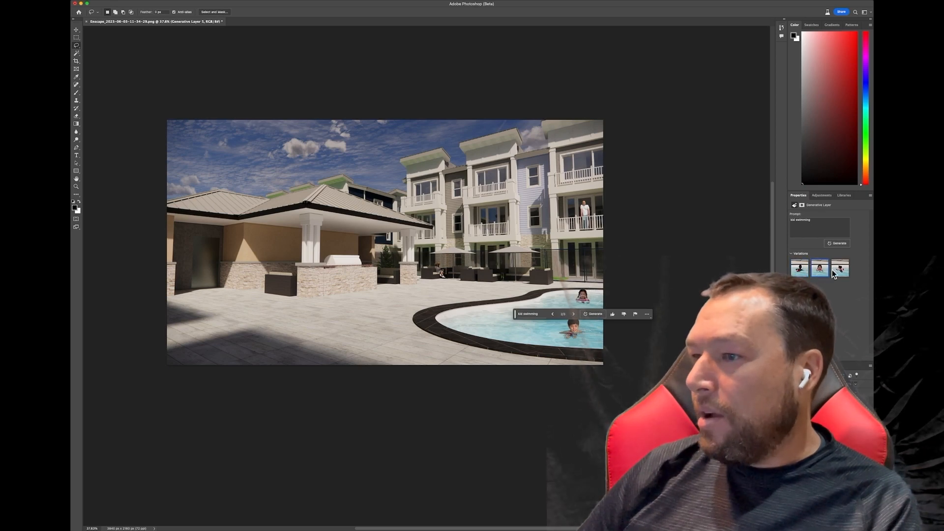
click(839, 270)
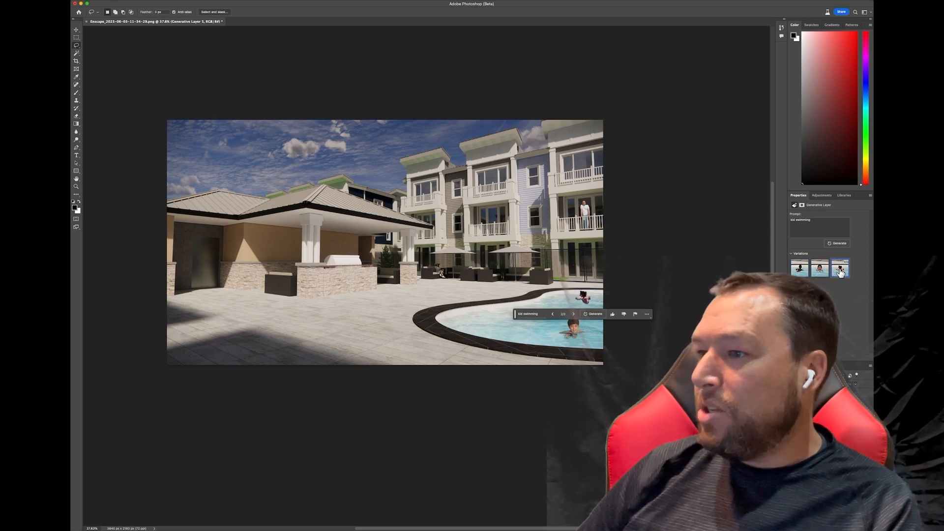
click(806, 272)
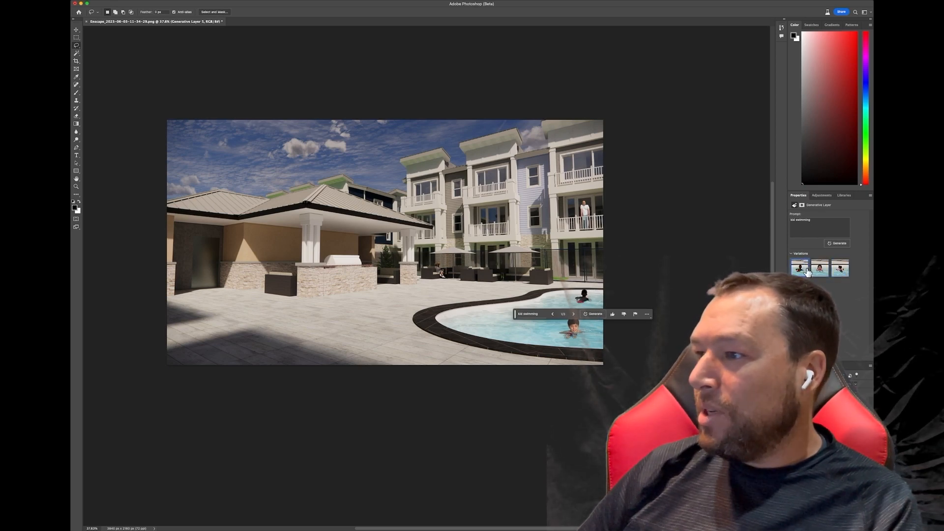
Generate more variations of the swimming kid, compare them and choose the third one
click(593, 314)
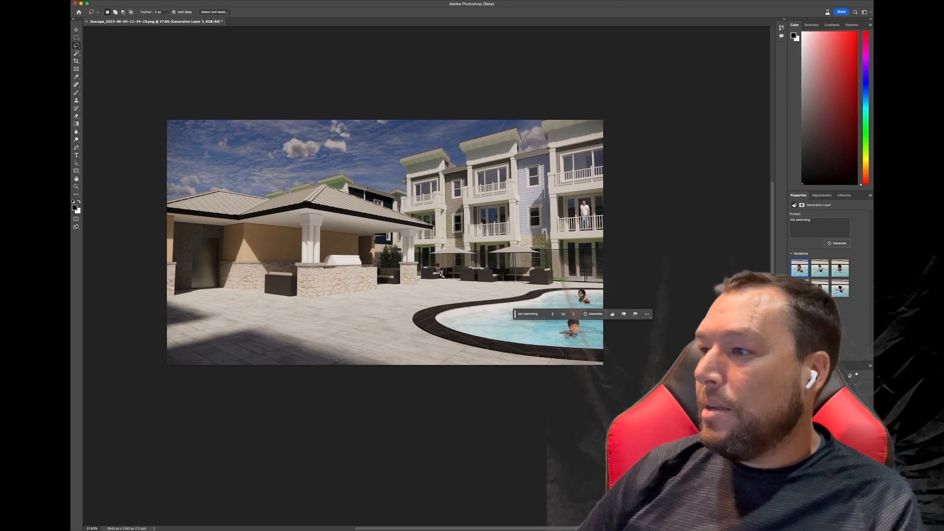
click(839, 273)
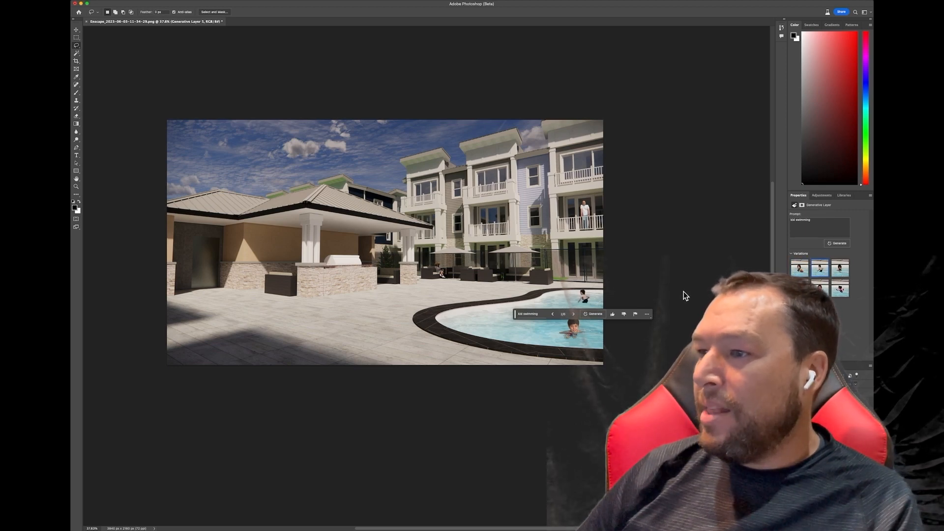
click(843, 272)
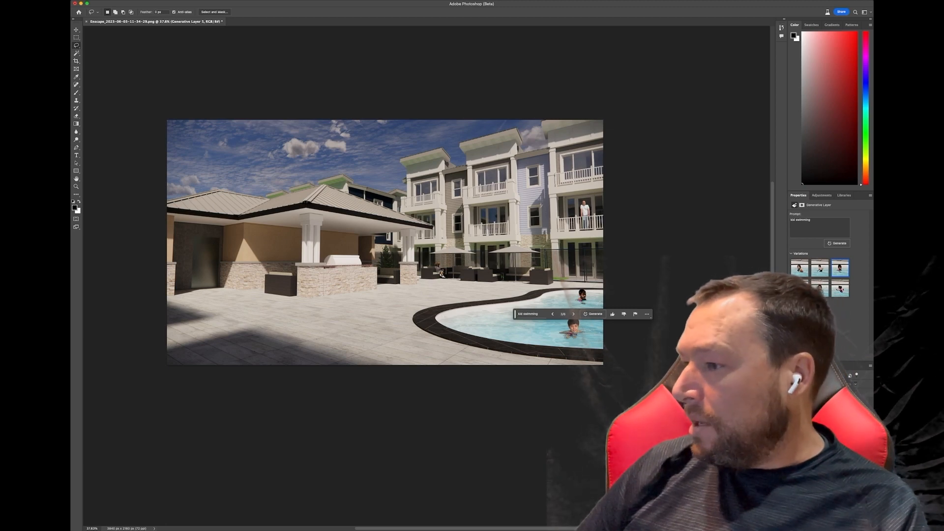
On the background layer, lasso the dark doorway of the pool house and fill it with the prompt "wood door"
click(821, 460)
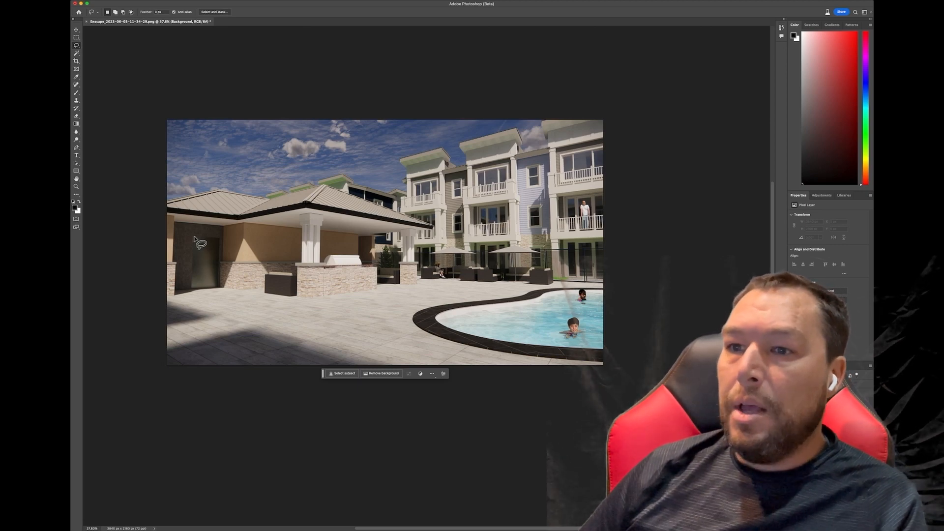
mouse_move(193, 238)
mouse_down()
mouse_move(219, 239)
mouse_move(216, 287)
mouse_move(189, 289)
mouse_move(195, 235)
mouse_up()
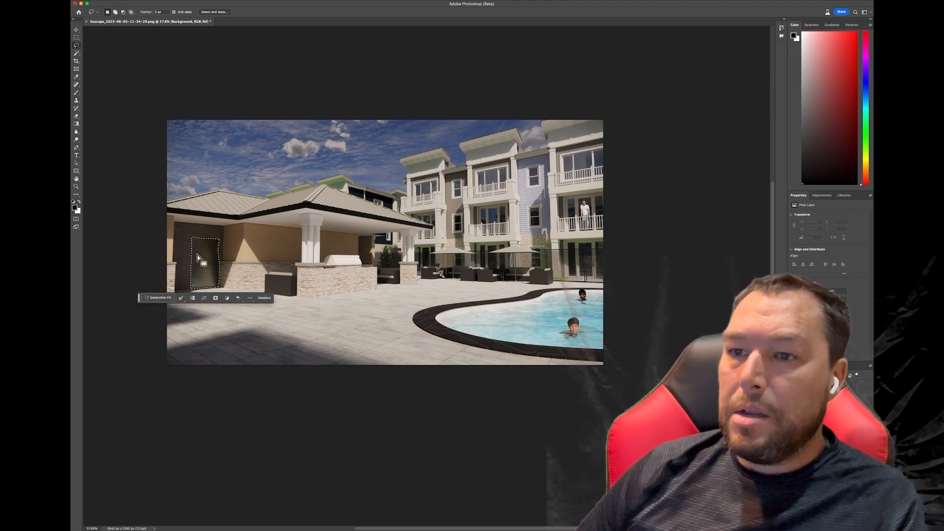
click(162, 299)
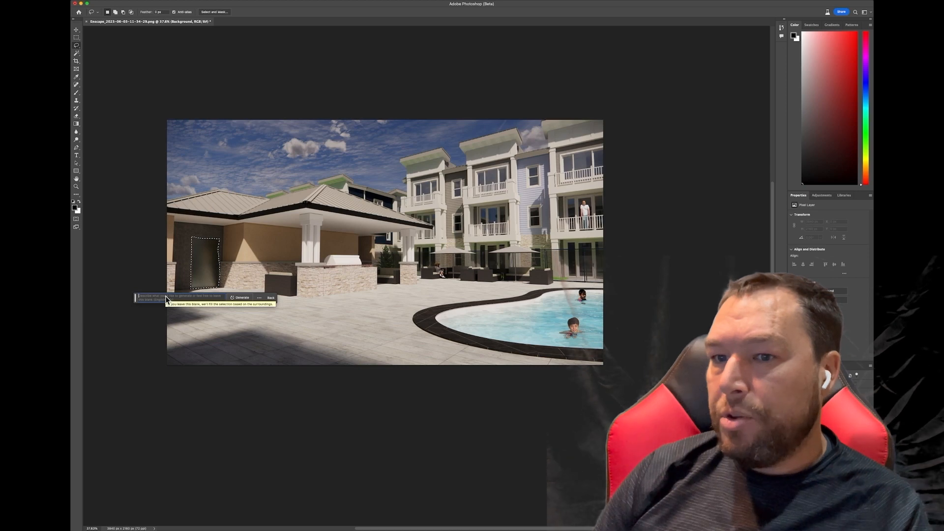
text(wood door)
key(Return)
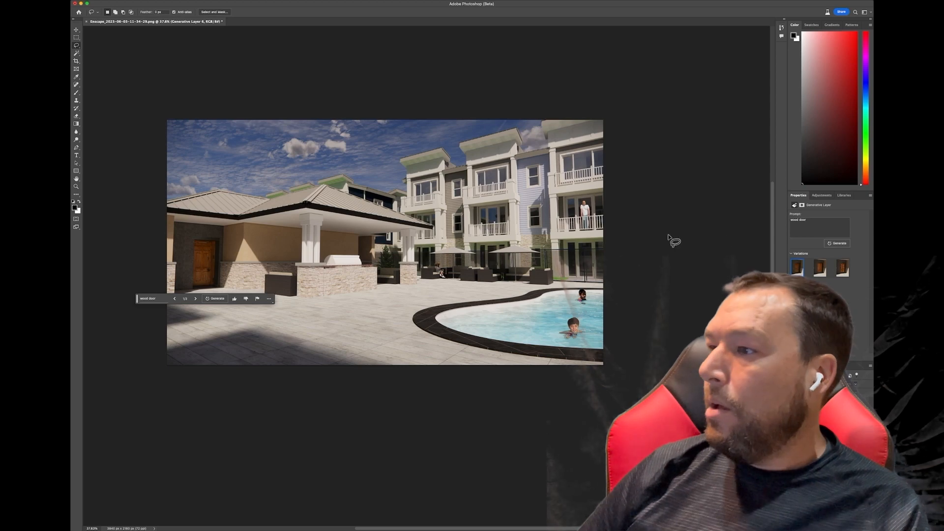
Compare the three wood door variations and return to the first one
click(820, 268)
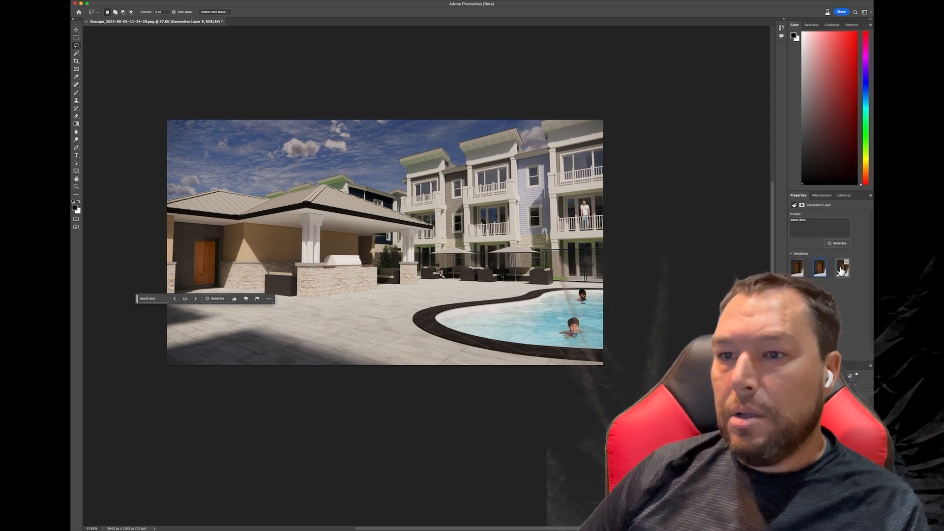
click(844, 268)
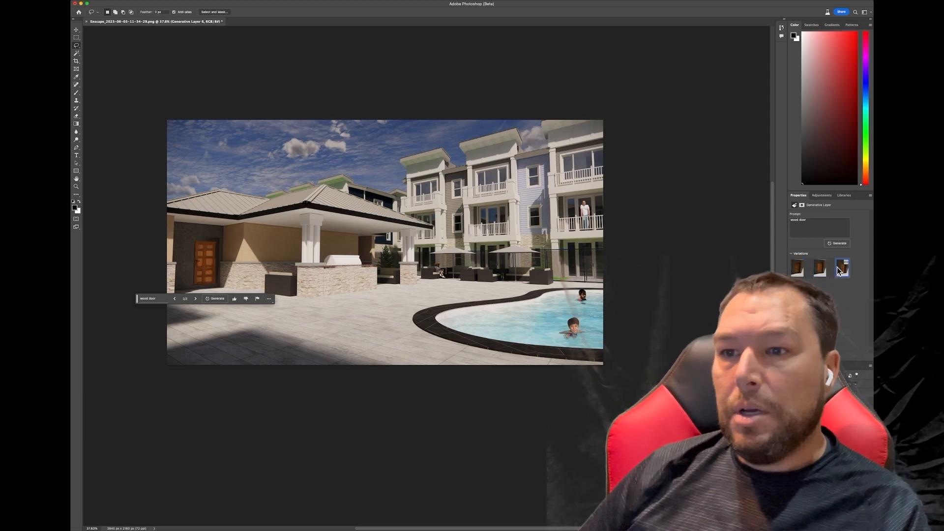
click(820, 268)
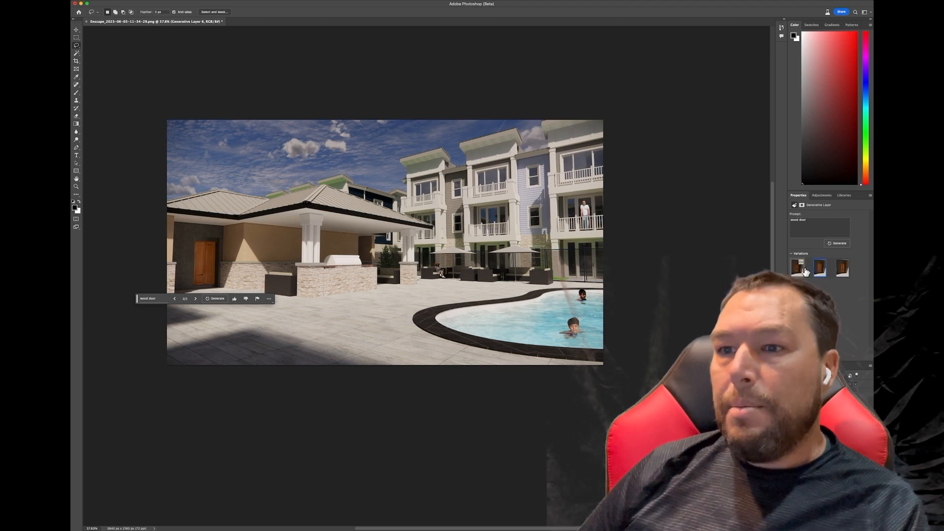
click(803, 268)
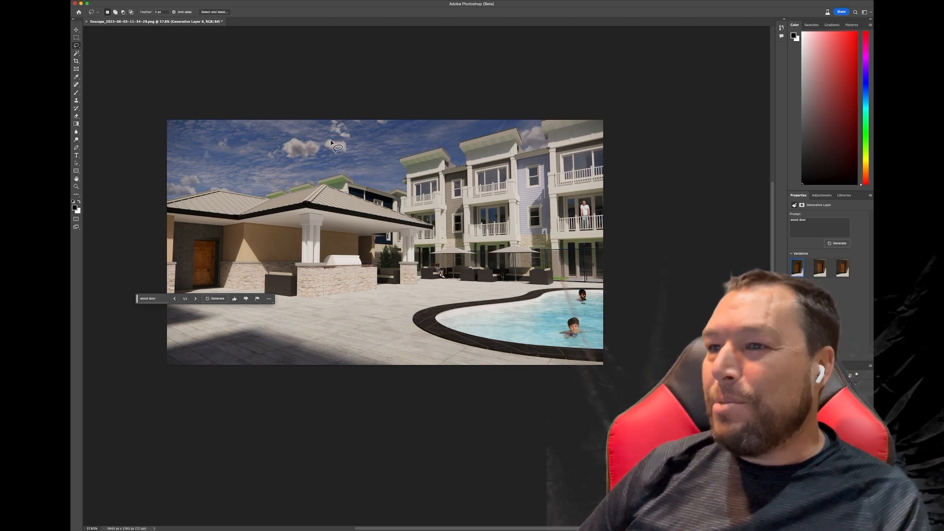
Lasso a patch of open sky above the pool house and fill it with the prompt "flock of seagulls flying"
click(378, 138)
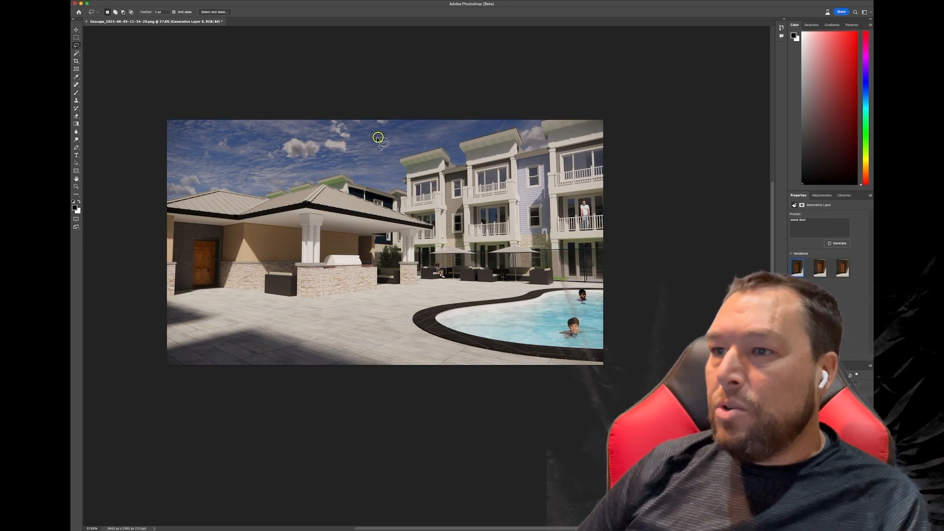
mouse_move(377, 137)
mouse_down()
mouse_move(362, 145)
mouse_move(368, 160)
mouse_move(387, 156)
mouse_move(392, 142)
mouse_up()
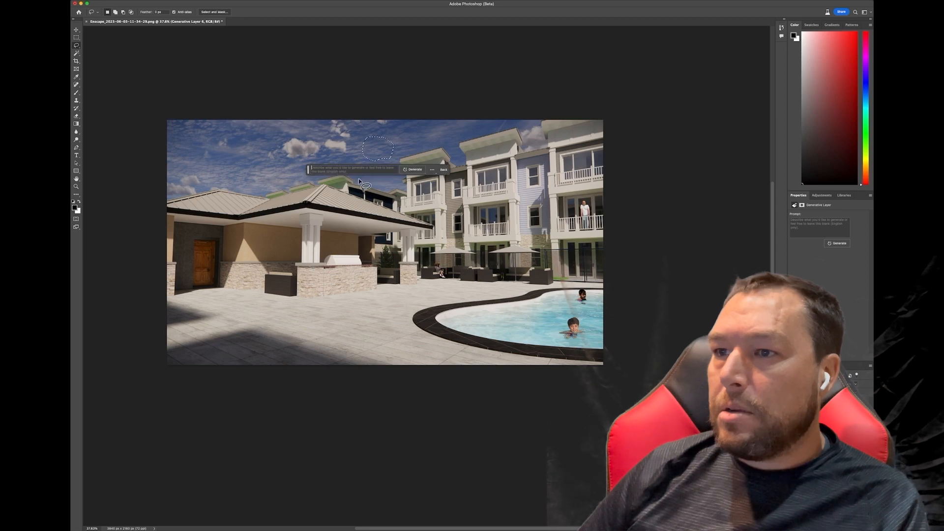
click(311, 169)
text(flock)
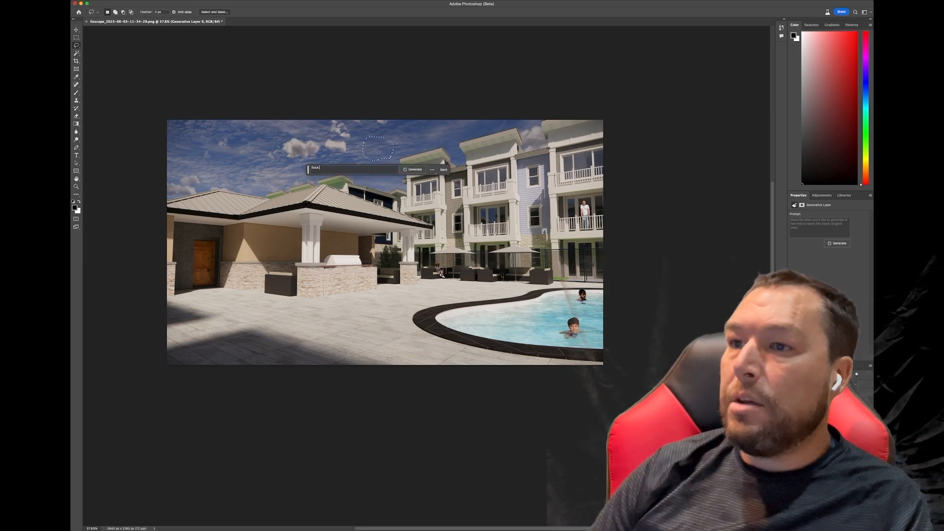
text( of seag)
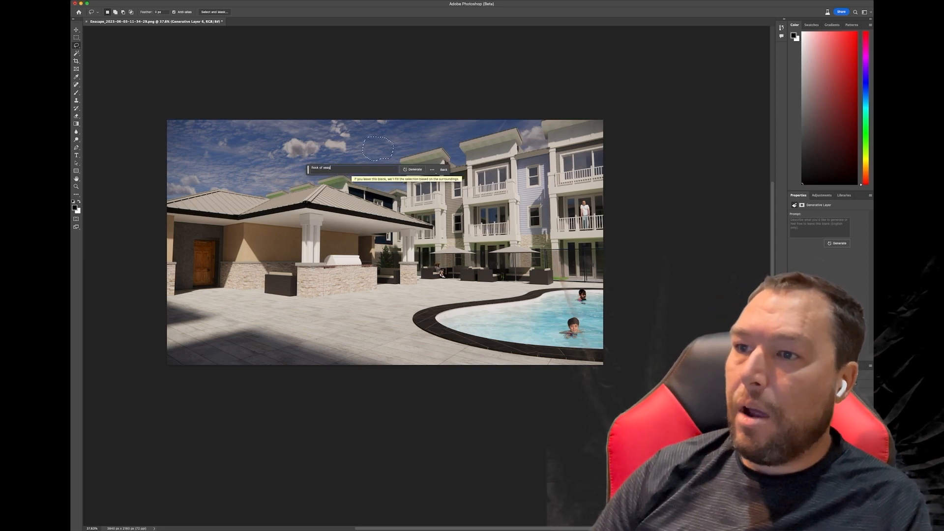
text(ulls flying)
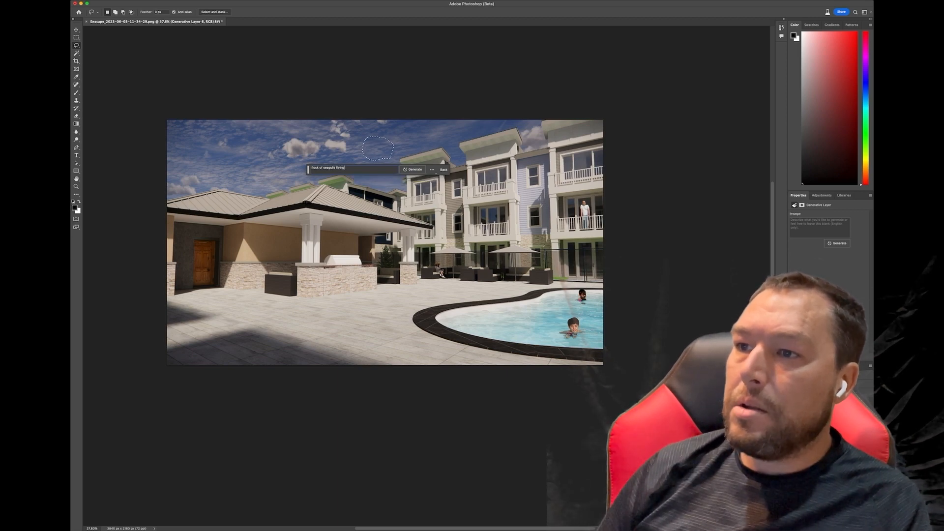
key(Return)
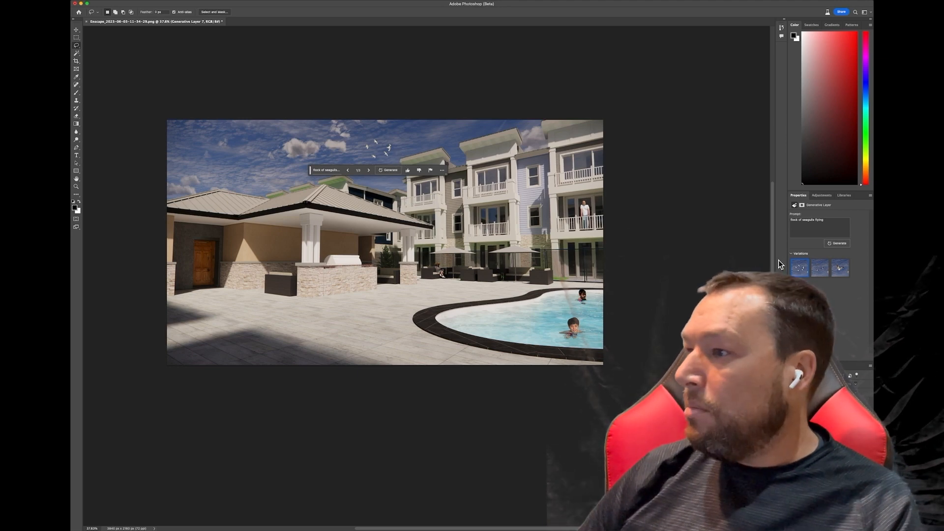
Compare the three seagull variations and return to the first one
click(819, 269)
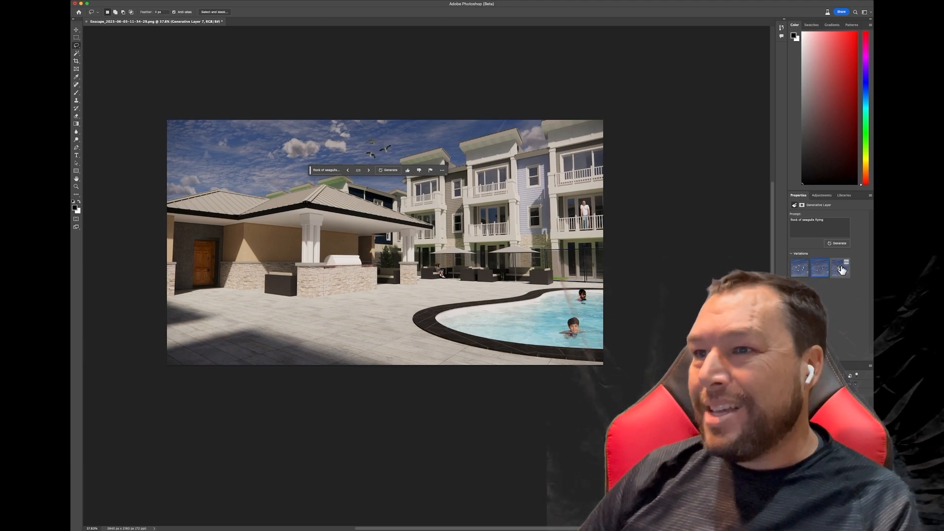
click(841, 268)
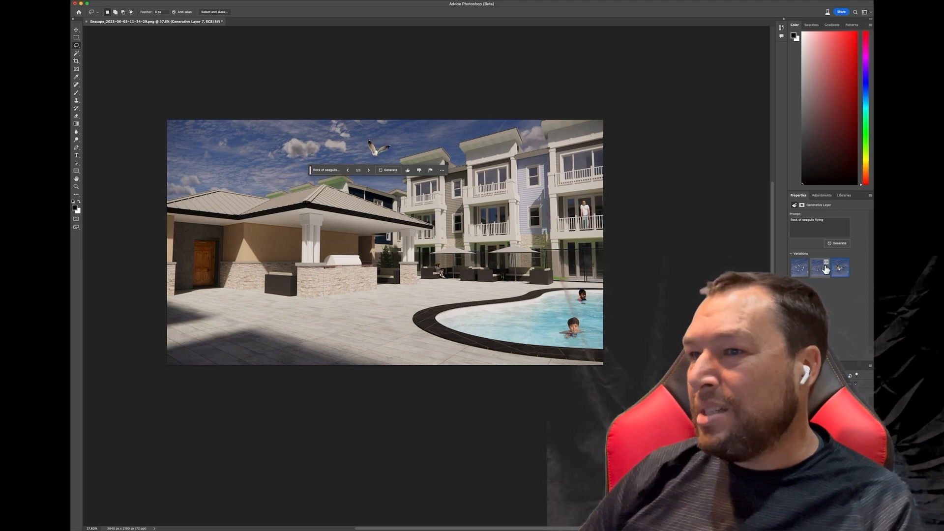
click(807, 266)
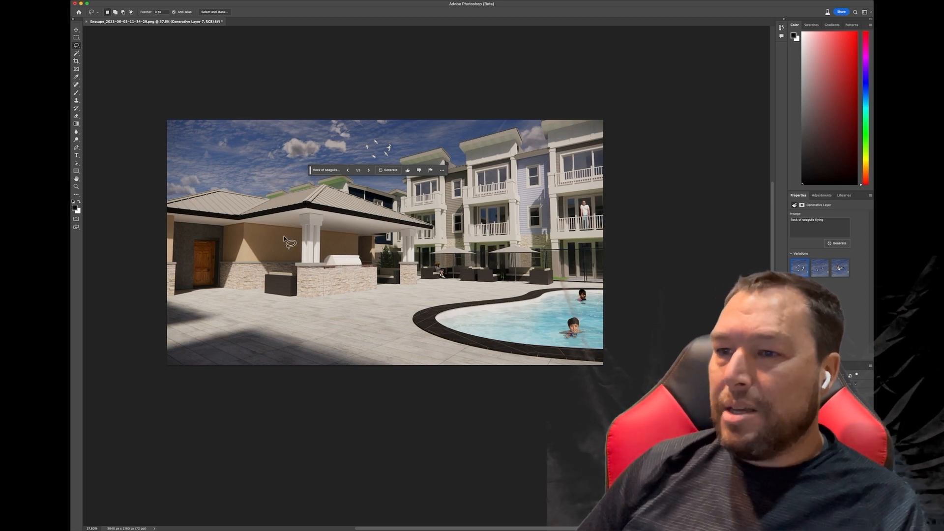
Lasso a tall area of patio in front of the pool house and fill it with the prompt "couple holding hands walking"
mouse_move(281, 219)
mouse_down()
mouse_move(259, 214)
mouse_move(249, 237)
mouse_move(247, 315)
mouse_move(263, 338)
mouse_move(297, 336)
mouse_move(306, 284)
mouse_move(293, 227)
mouse_move(275, 214)
mouse_up()
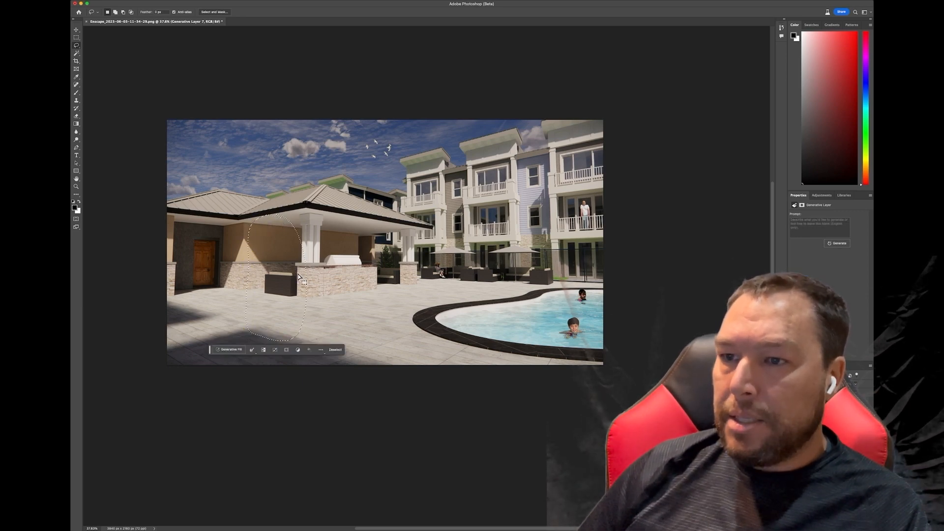
click(231, 350)
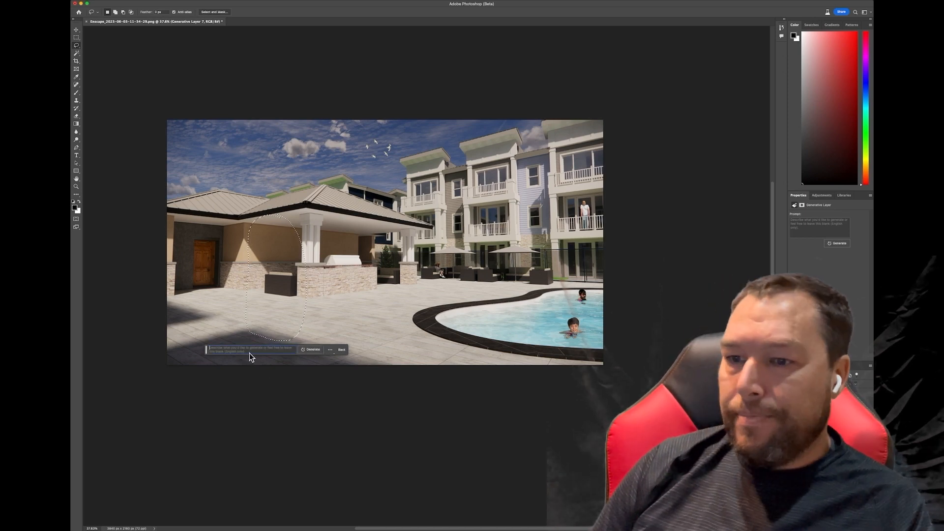
text(couple holding hands walking)
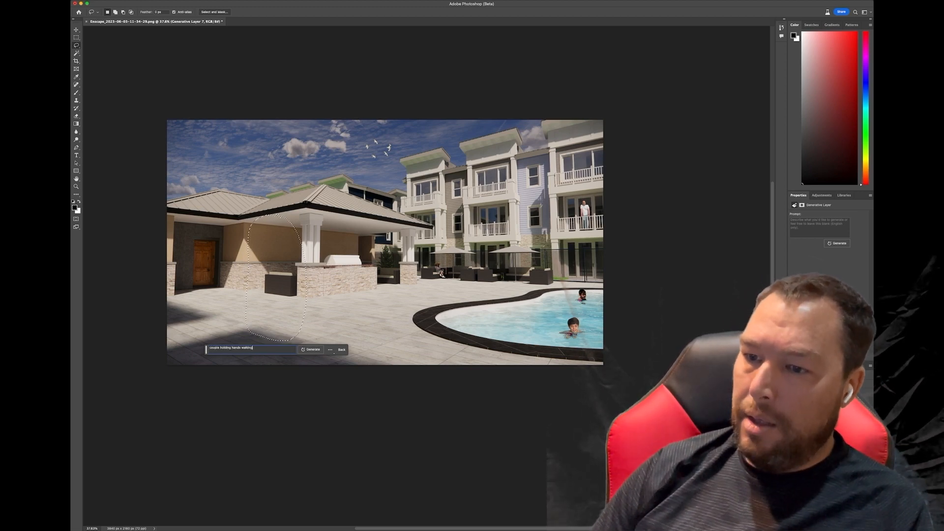
key(Return)
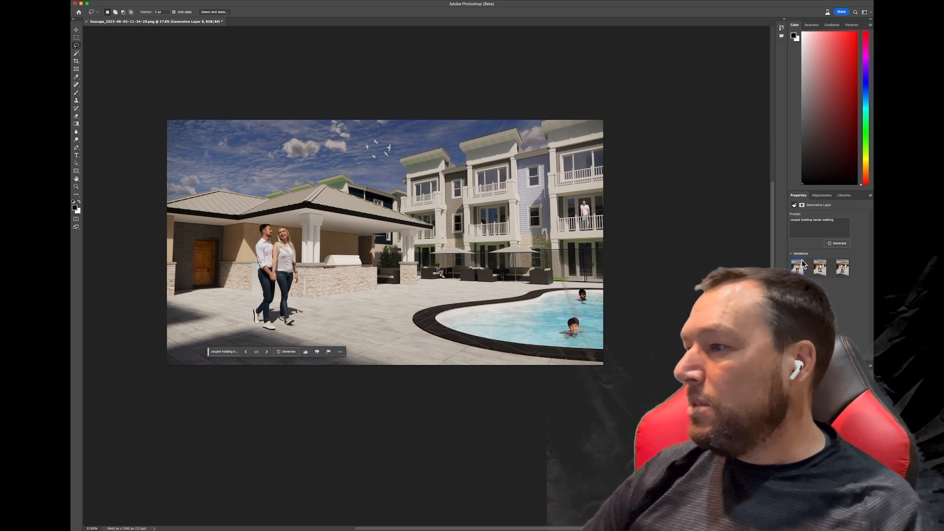
Compare the three walking couple variations, inspecting their faces up close, and choose the third one
click(820, 268)
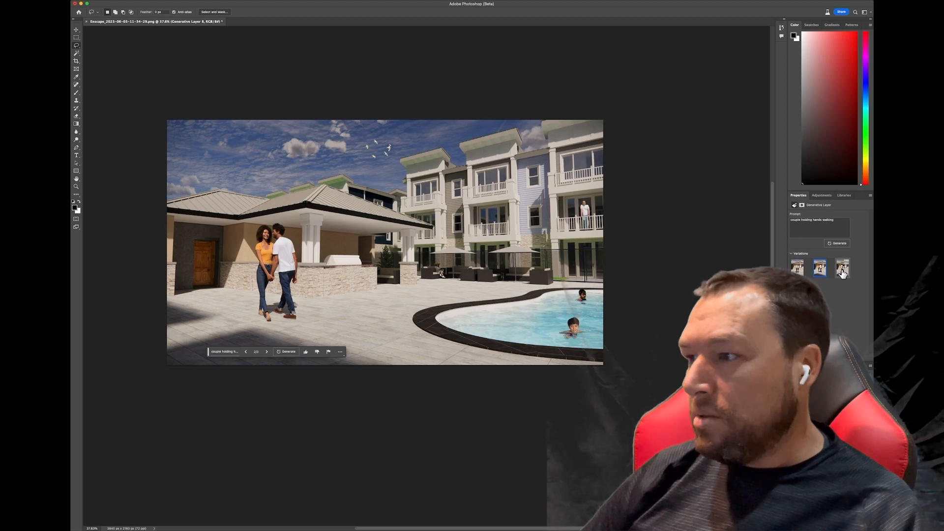
click(841, 269)
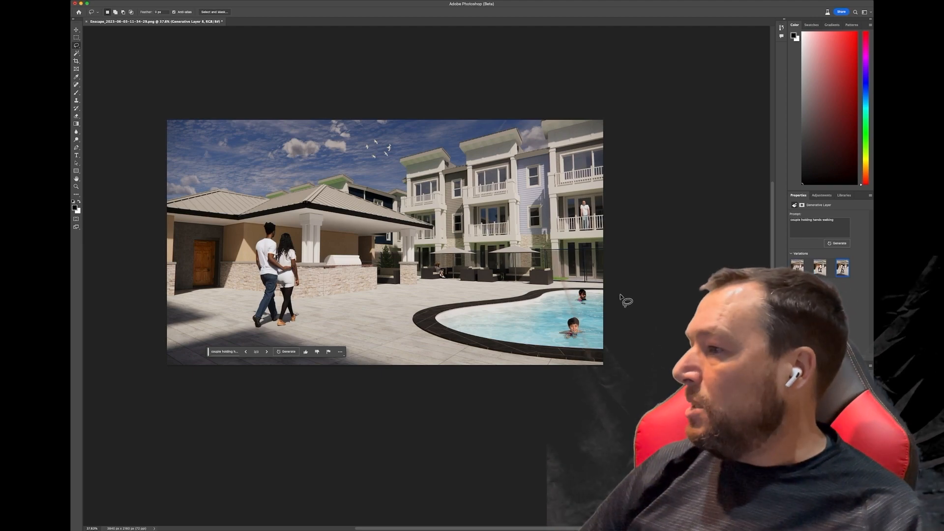
click(798, 268)
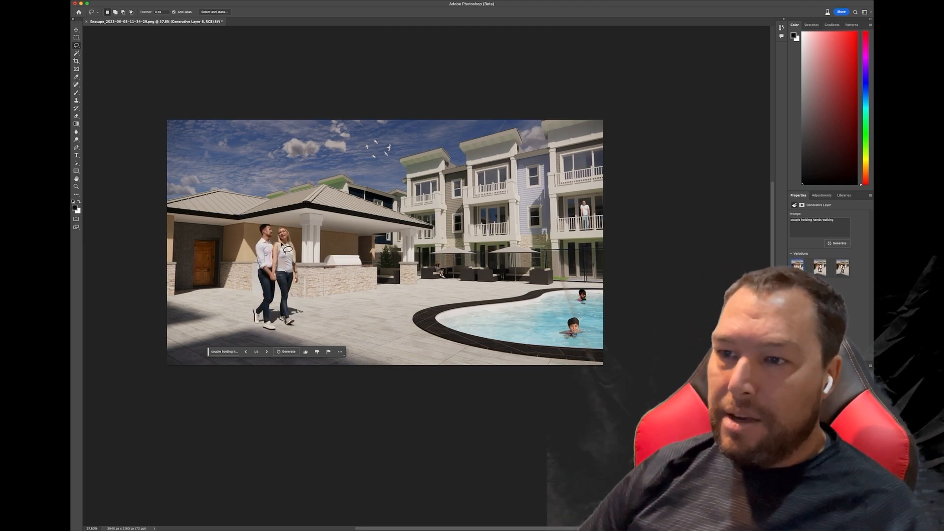
scroll(273, 231, up, 9)
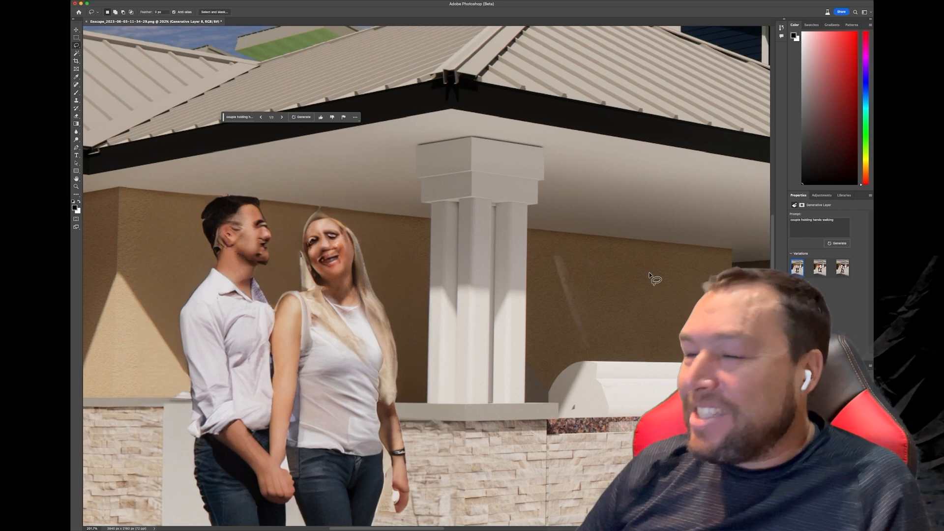
click(819, 267)
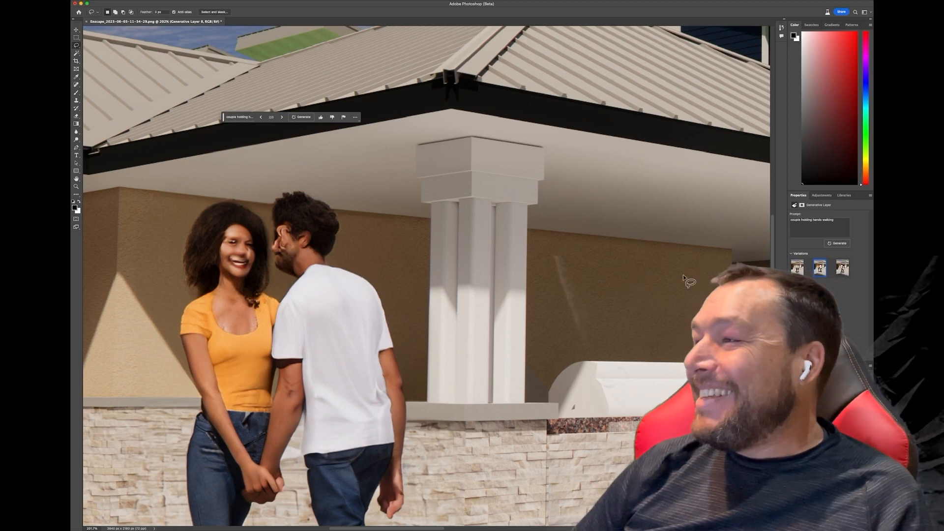
click(844, 268)
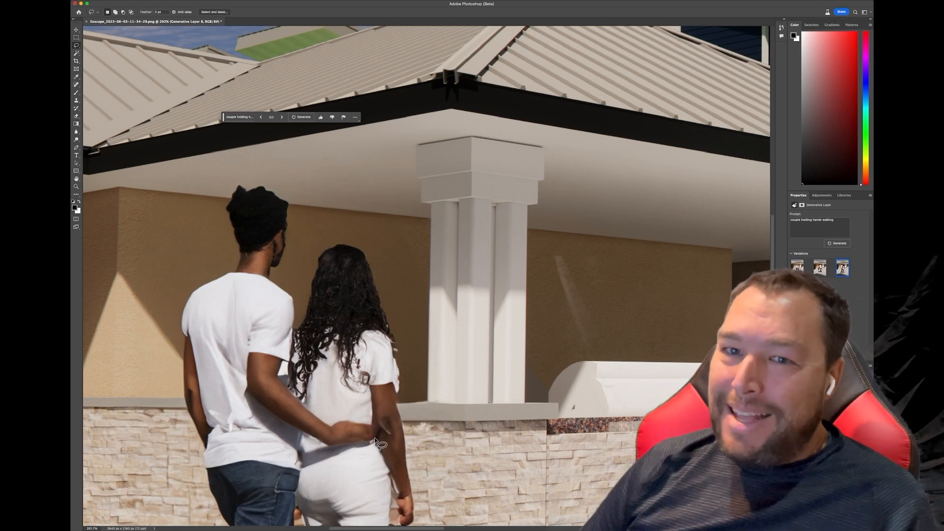
Examine the chosen couple up close from head to feet, including their shadows on the paving
scroll(407, 395, down, 3)
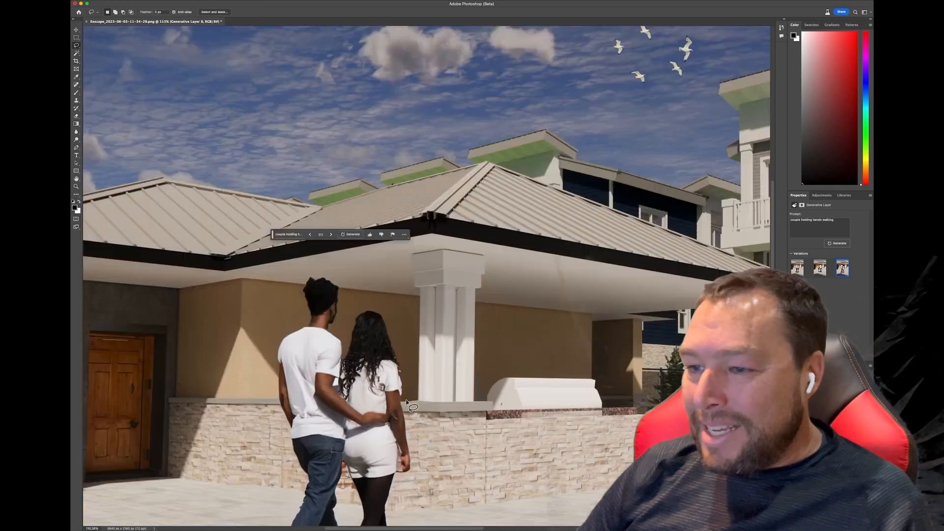
scroll(412, 457, up, 6)
scroll(422, 438, down, 6)
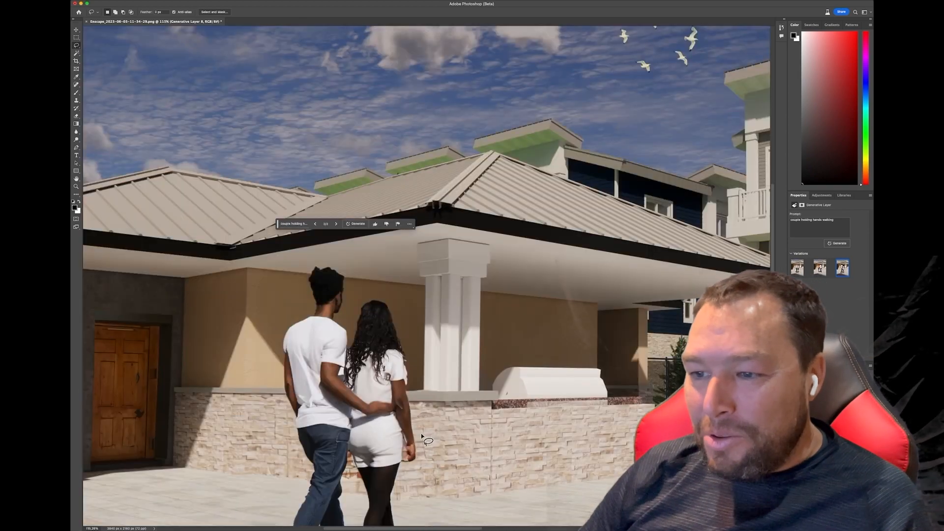
scroll(424, 424, down, 6)
scroll(404, 457, up, 1)
scroll(412, 499, up, 6)
scroll(414, 504, up, 6)
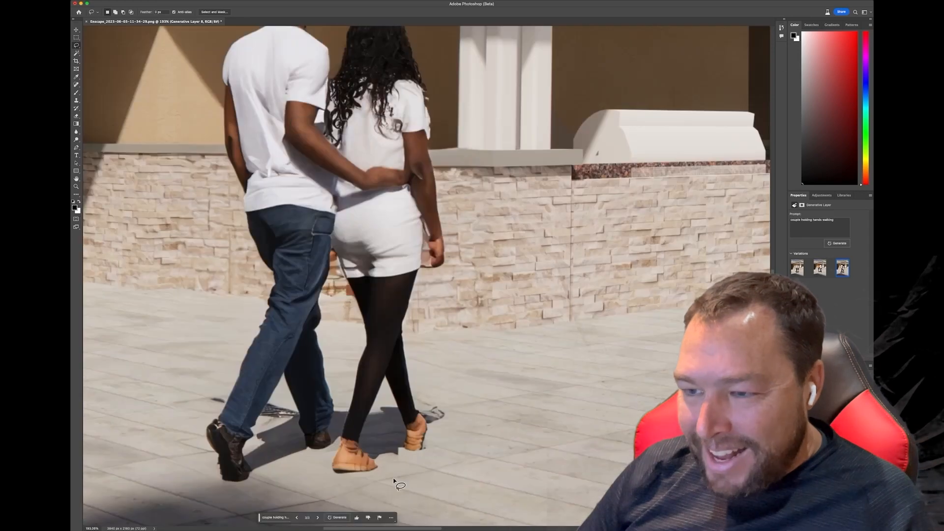
scroll(388, 479, down, 6)
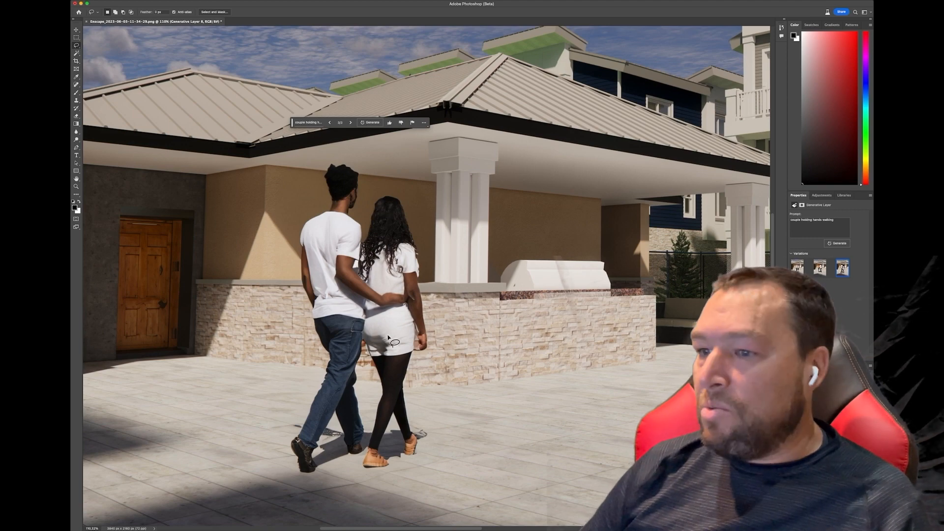
scroll(360, 306, down, 5)
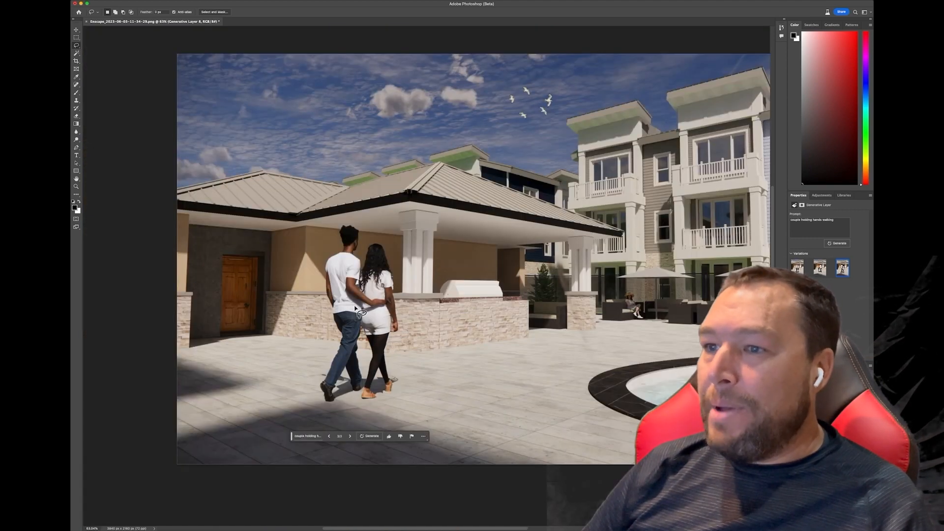
Look over the whole rendering, checking the apartment facade, patio seating and pool area
scroll(672, 299, up, 3)
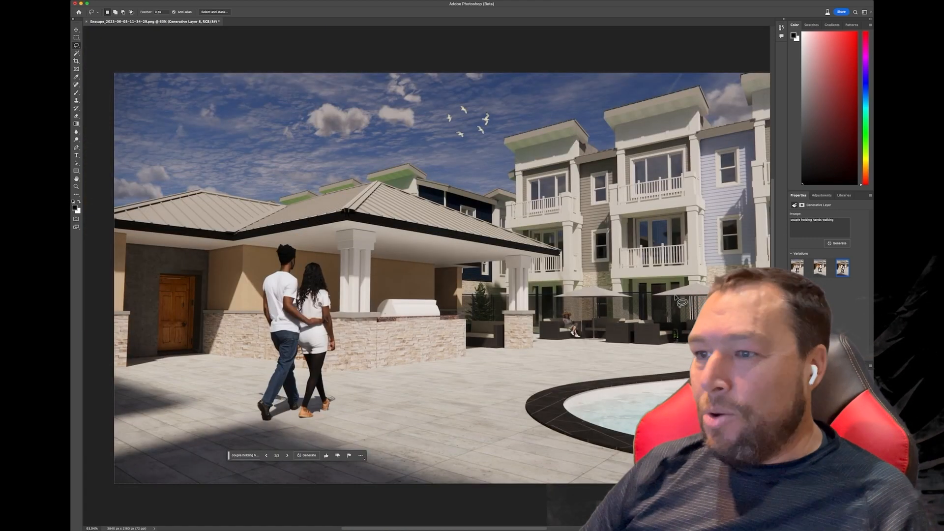
scroll(681, 301, down, 3)
scroll(566, 282, down, 2)
scroll(554, 259, up, 4)
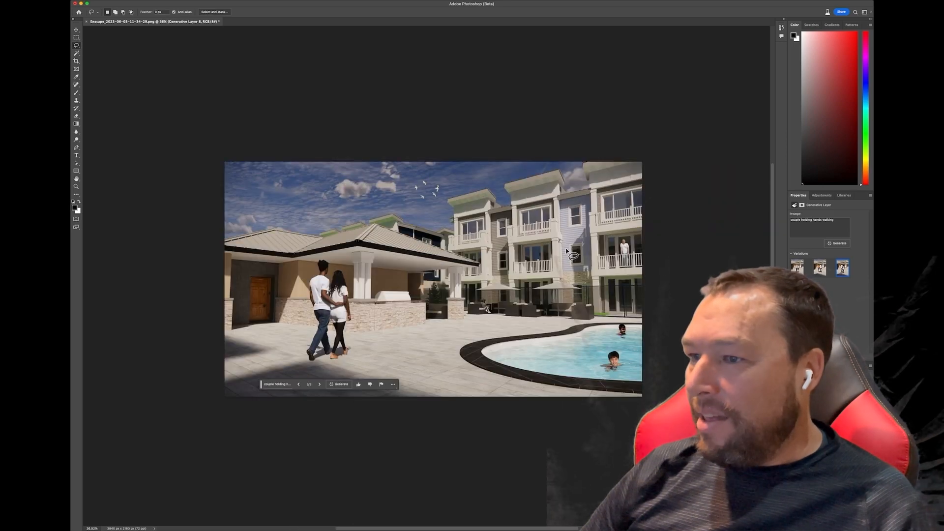
scroll(563, 255, down, 2)
scroll(539, 246, up, 3)
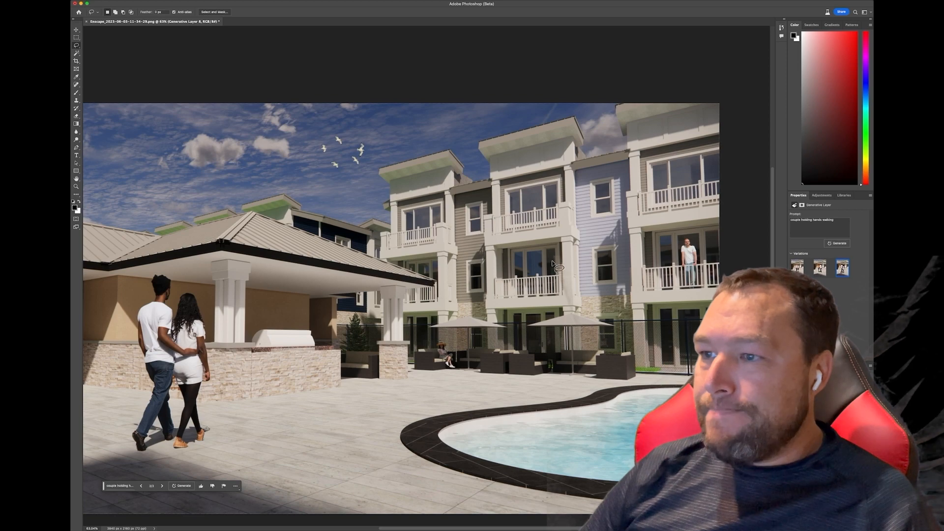
scroll(574, 255, down, 2)
scroll(563, 258, up, 2)
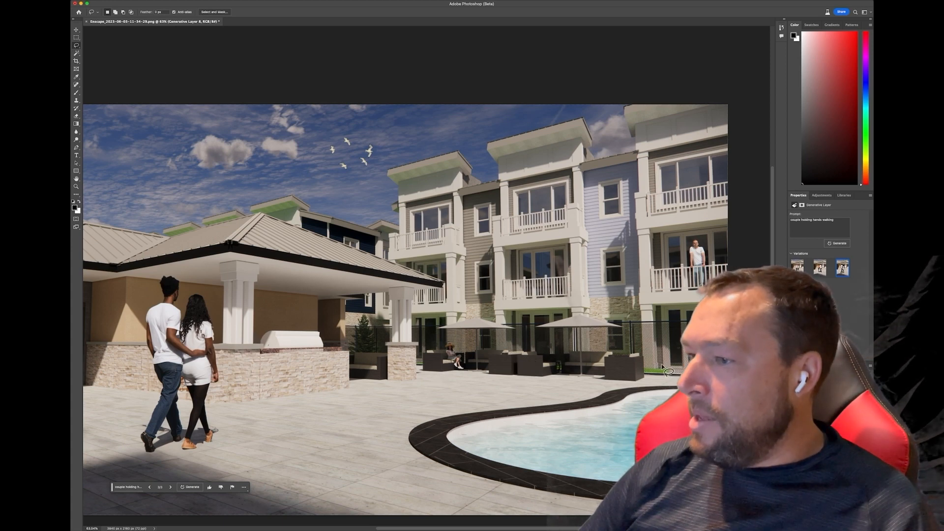
Lasso the grassy spot beside the patio seating, fill it with the prompt "potted plant" and keep the first variation
mouse_move(662, 366)
mouse_down()
mouse_move(652, 349)
mouse_move(644, 363)
mouse_move(648, 381)
mouse_move(662, 366)
mouse_up()
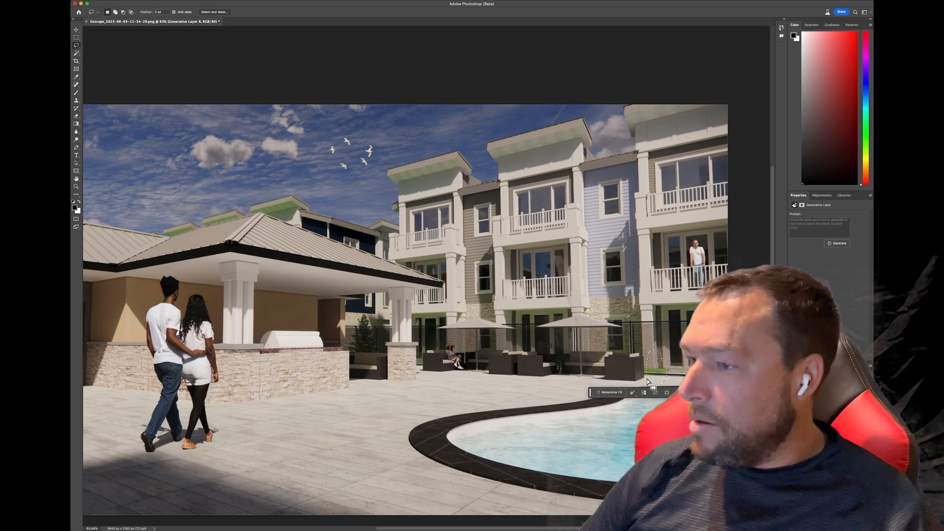
click(602, 398)
text(potted p)
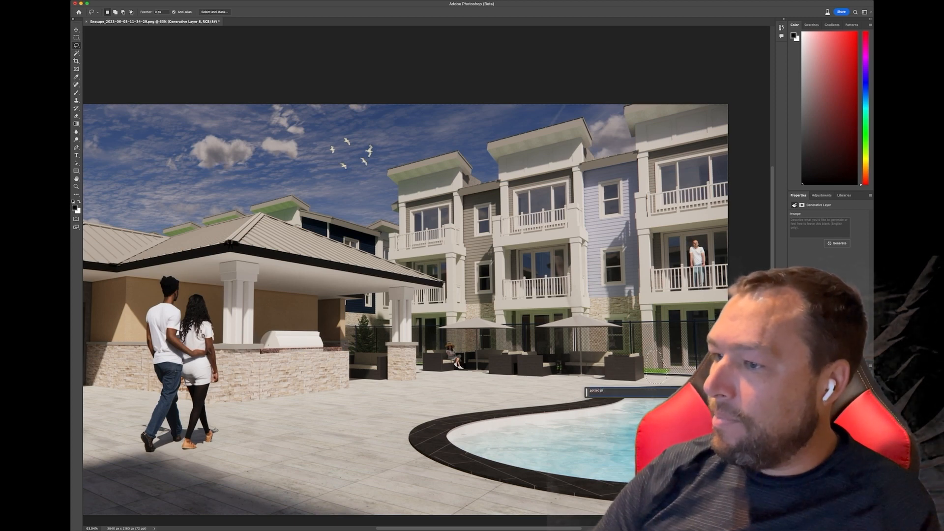
text(lant)
key(Return)
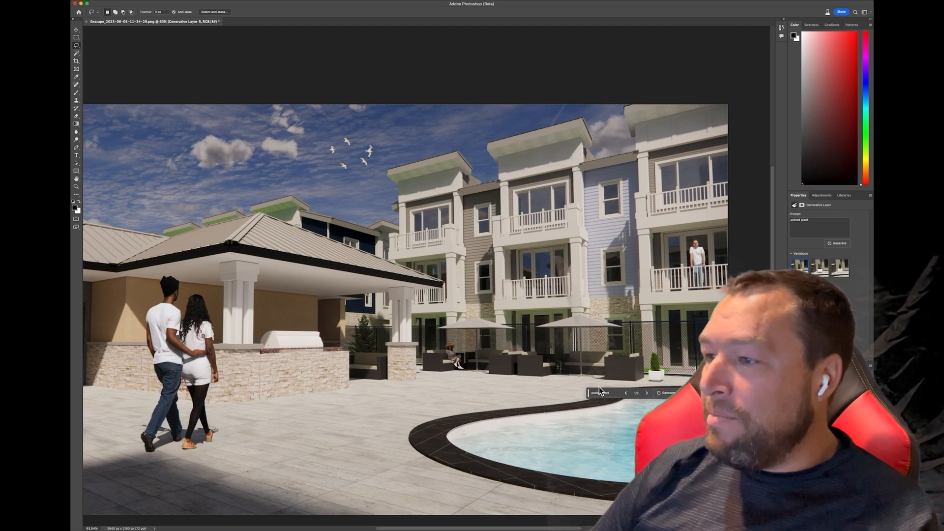
click(817, 271)
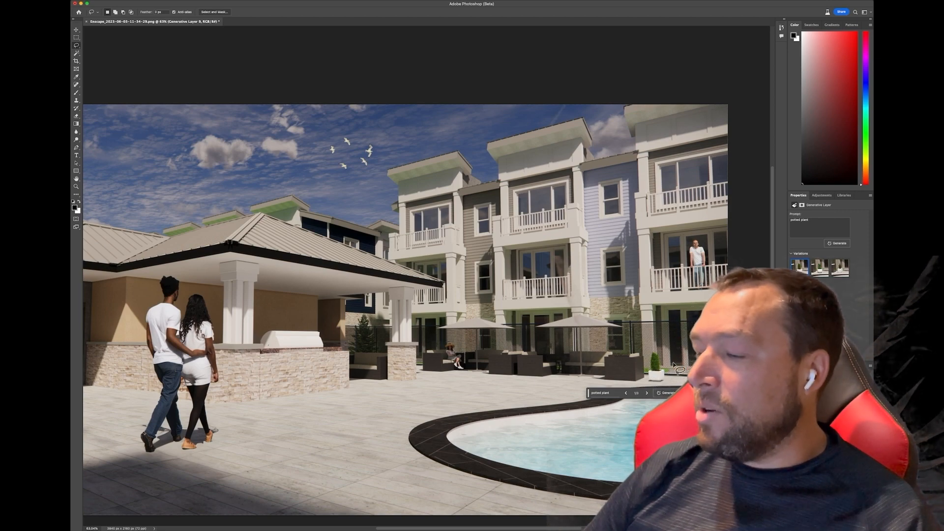
Lasso the blank white grill on the stone counter and run Generative Fill on it with an empty prompt
scroll(677, 304, down, 3)
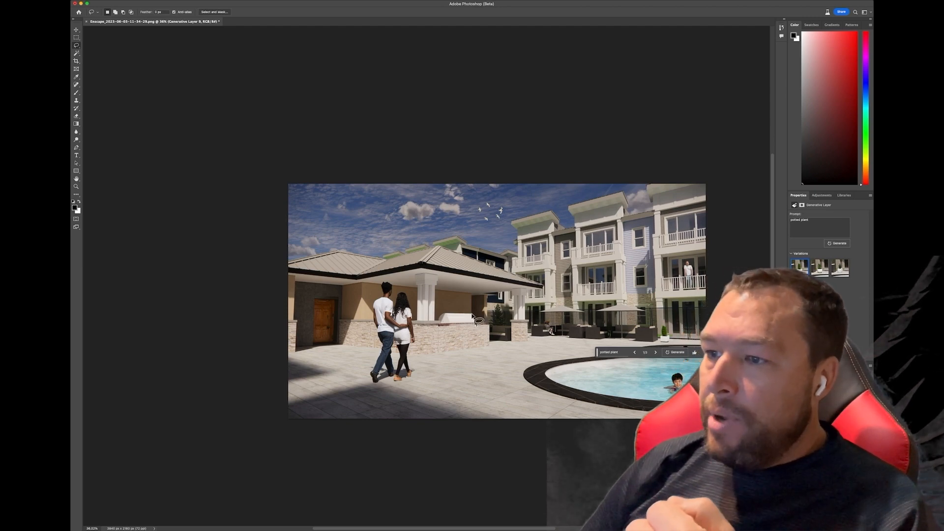
mouse_move(471, 314)
mouse_down()
mouse_move(435, 318)
mouse_move(462, 324)
mouse_move(475, 321)
mouse_move(470, 314)
mouse_up()
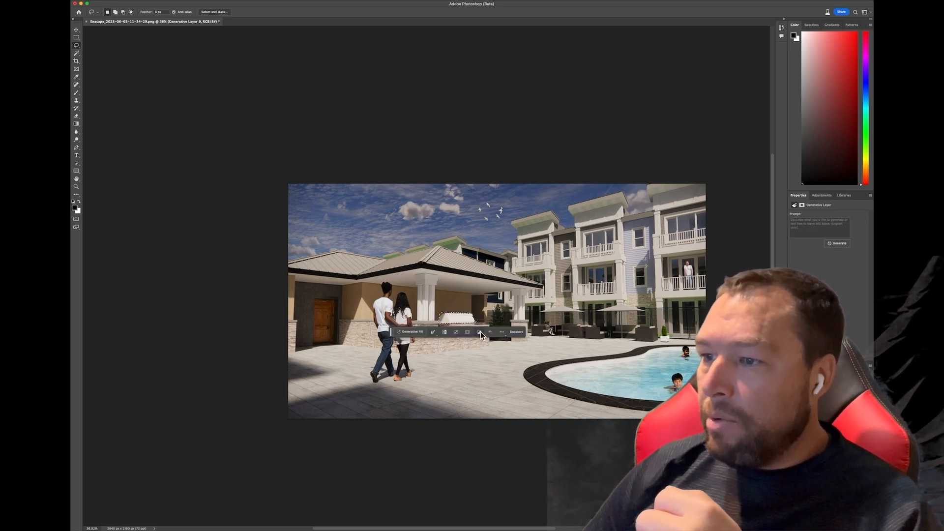
click(412, 333)
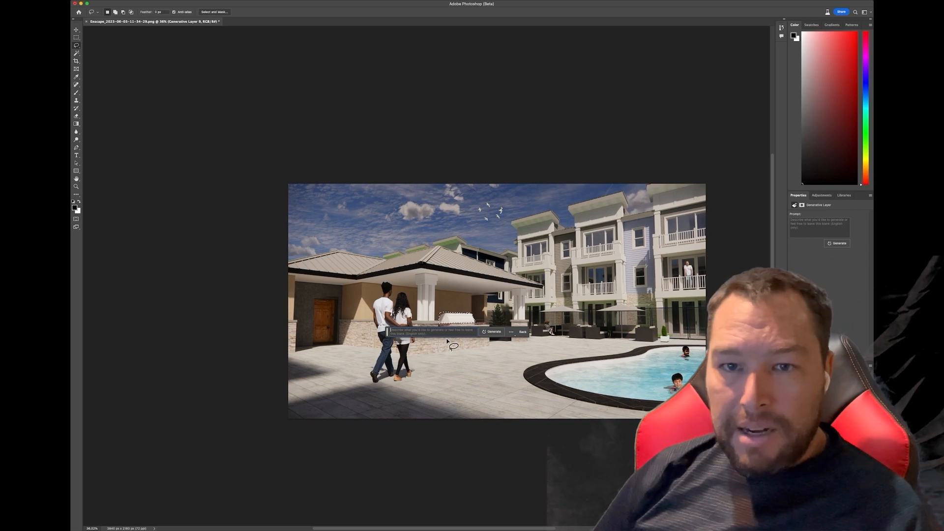
key(Return)
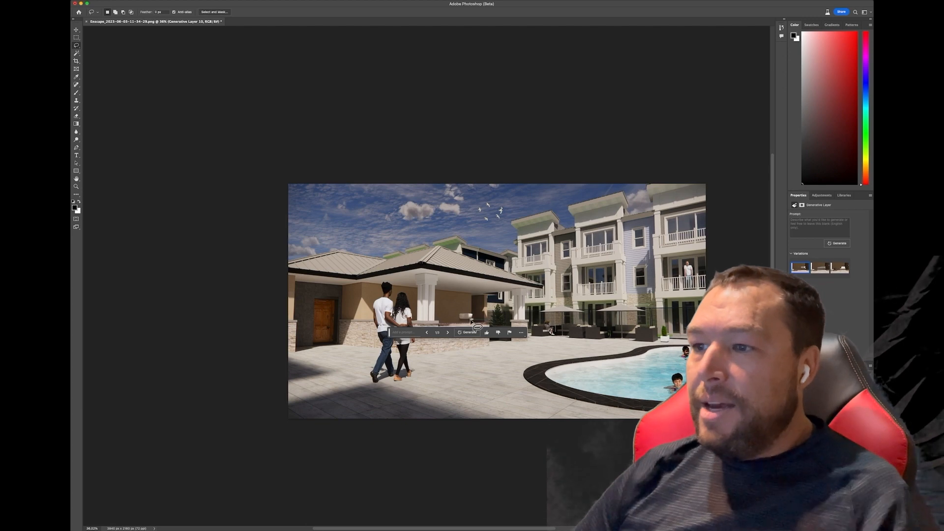
Compare the three grill variations, keep the first one and inspect it up close and within the whole rendering
click(821, 268)
click(840, 269)
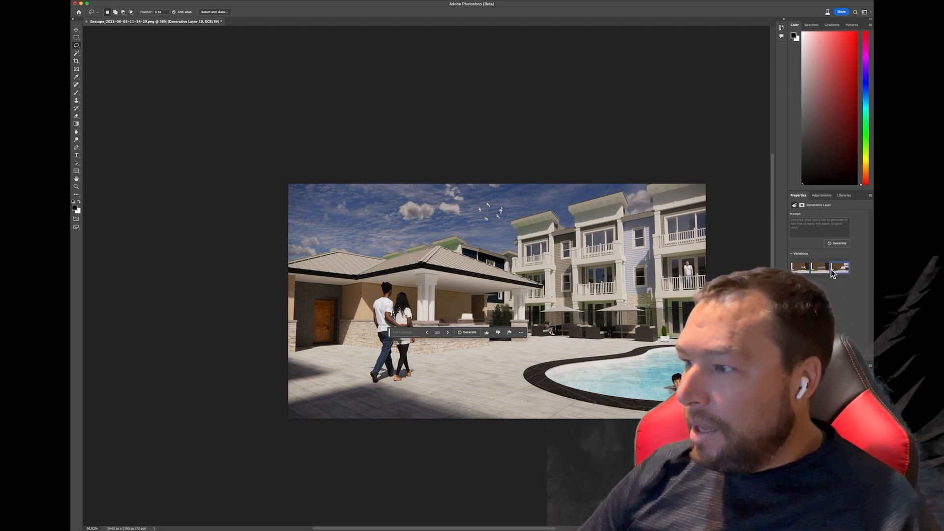
click(812, 270)
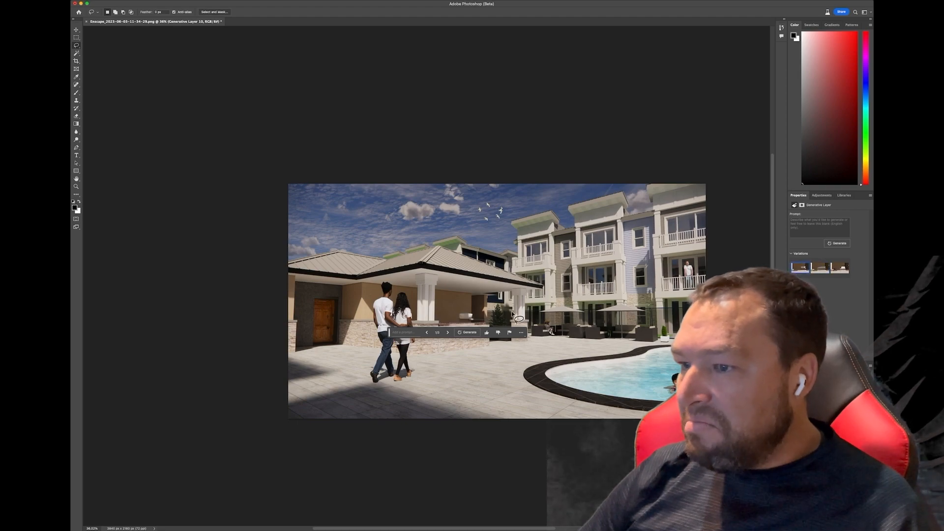
scroll(469, 324, up, 5)
scroll(467, 325, up, 3)
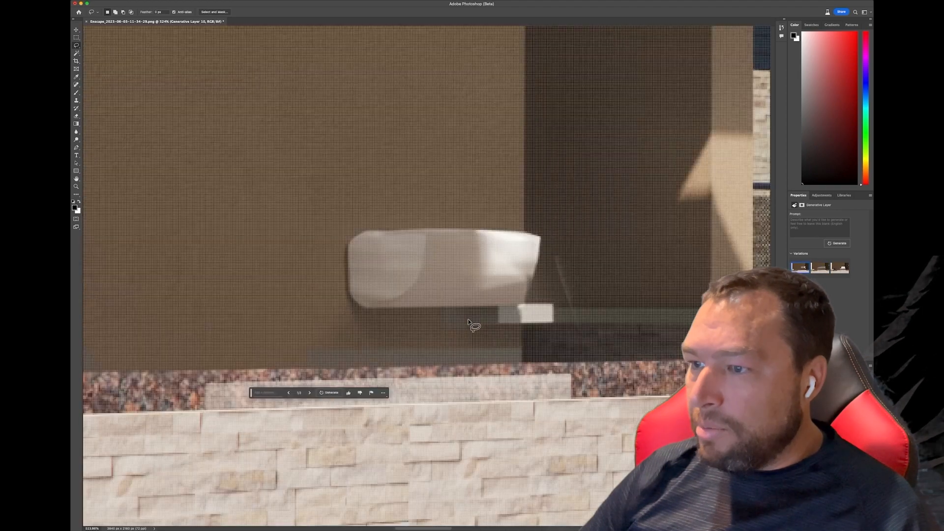
scroll(468, 323, down, 7)
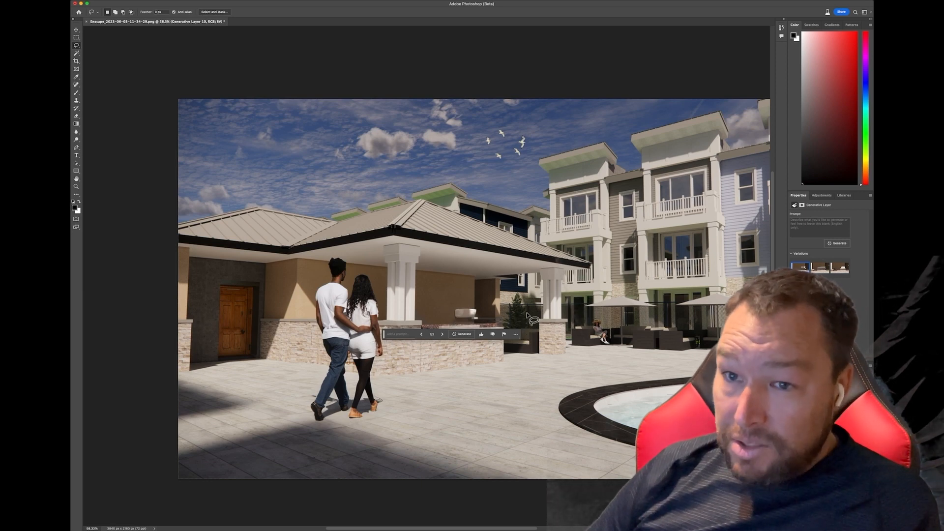
scroll(462, 315, down, 3)
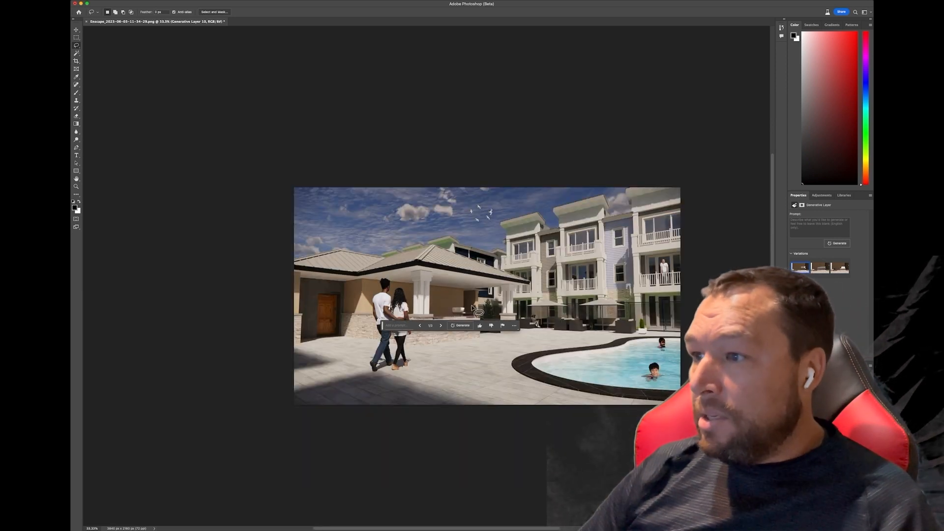
Extend the canvas beyond the rendering's right and bottom edges with the Crop tool, leaving blank space on both sides
click(76, 61)
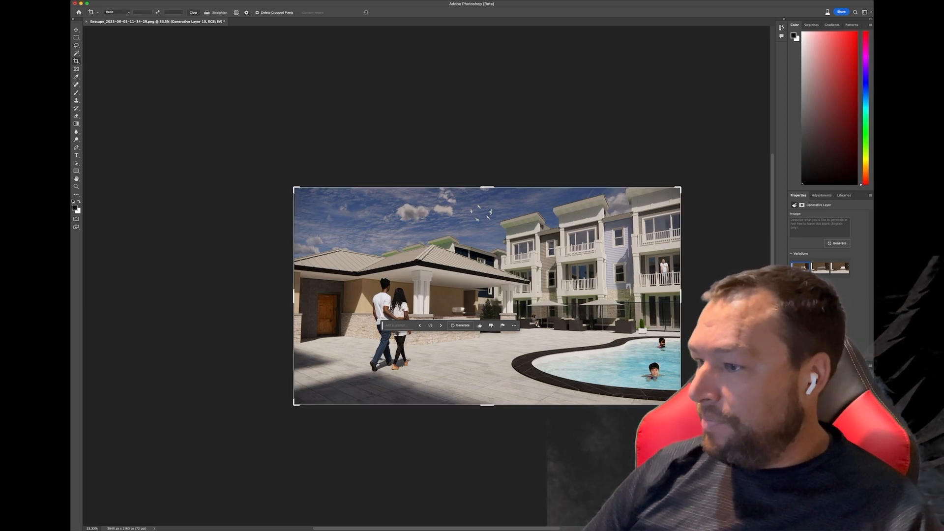
drag(681, 404, 728, 434)
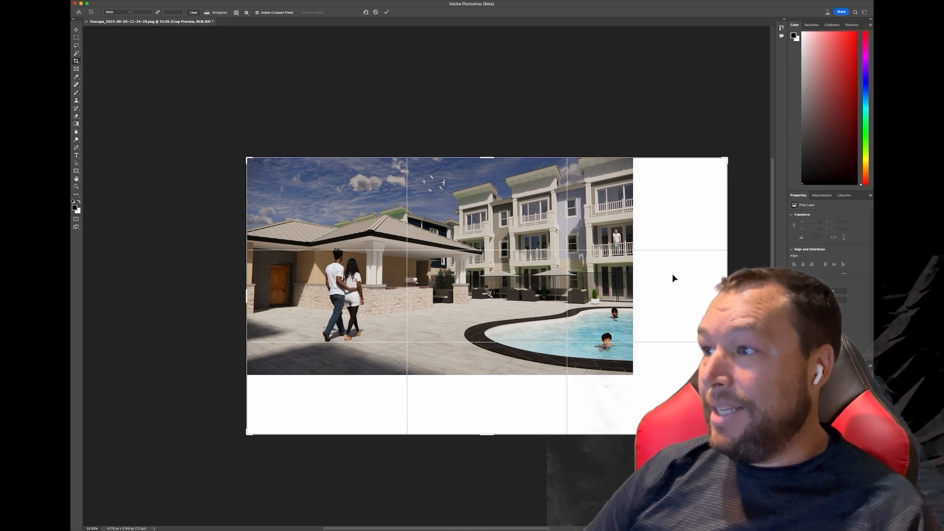
click(76, 45)
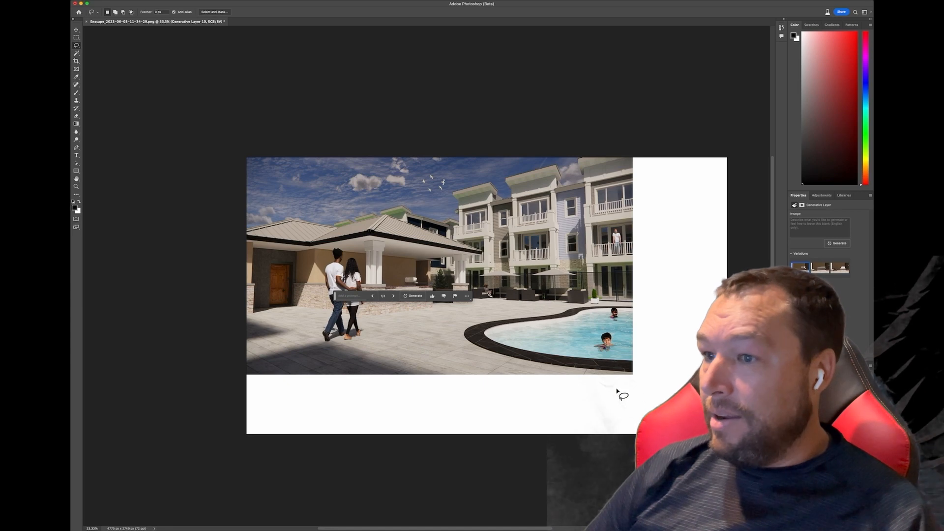
Marquee-select the blank bottom strip with a slight image overlap, generate a fill without a prompt and choose the third variation
click(77, 37)
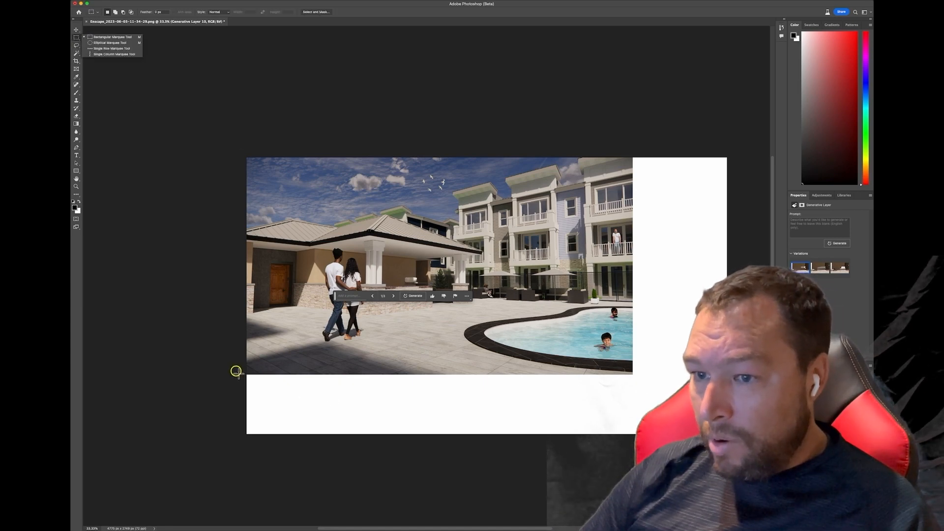
drag(236, 370, 757, 442)
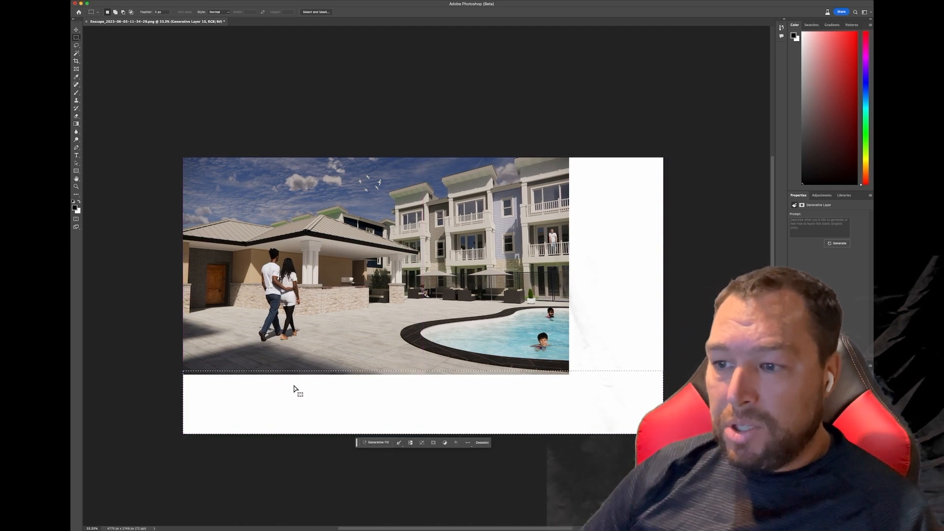
click(377, 443)
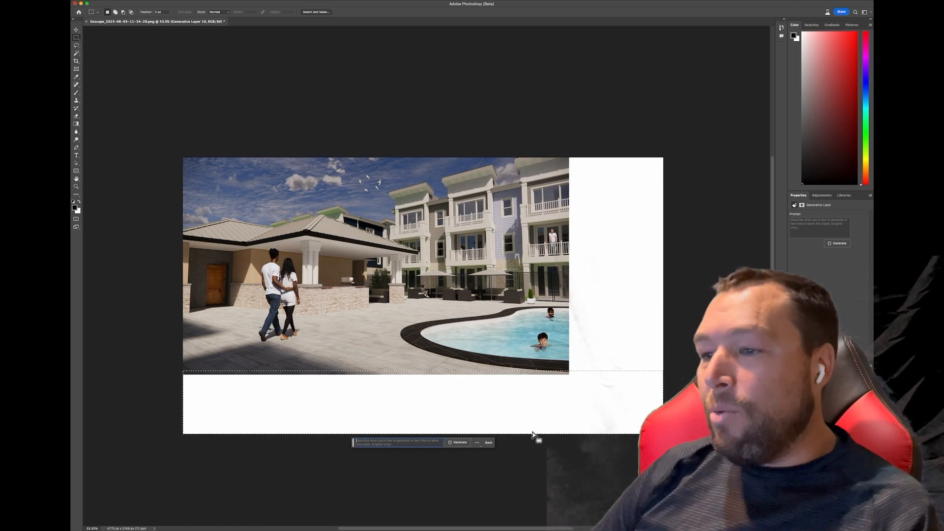
click(460, 443)
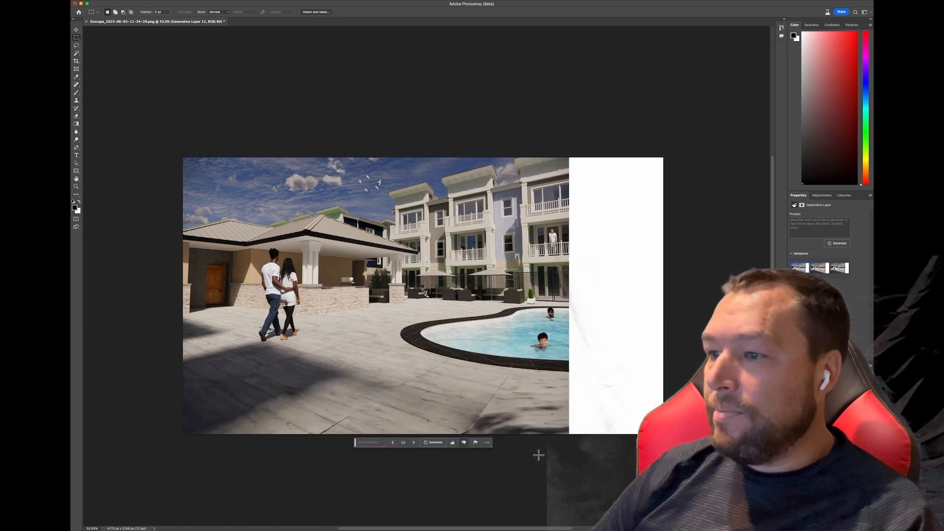
click(826, 269)
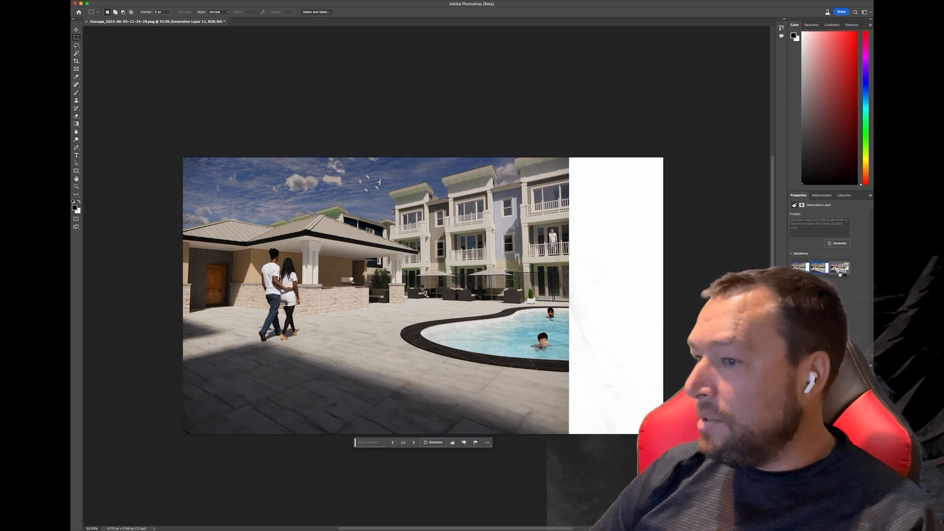
click(844, 269)
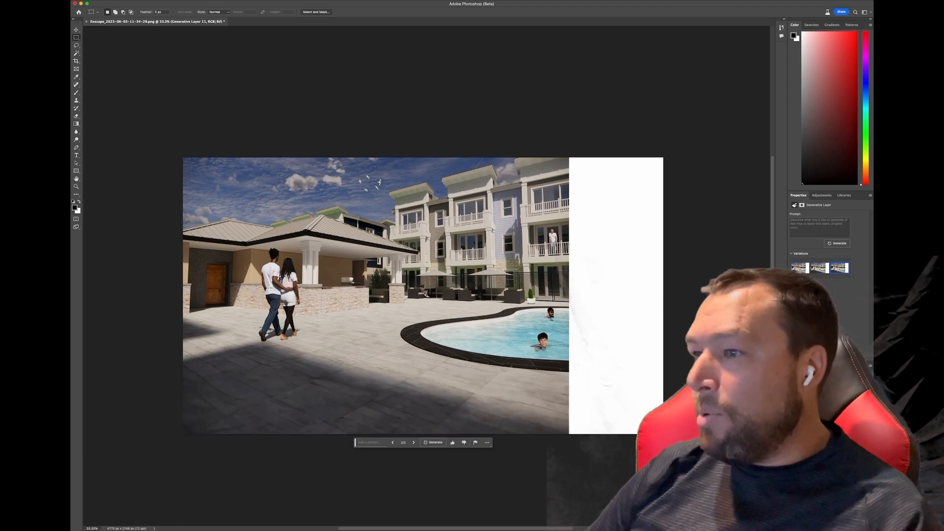
Fill the blank strip beside the pool and apartments, slightly overlapping the image, using promptless Generative Fill and choose the third variation
drag(563, 150, 681, 441)
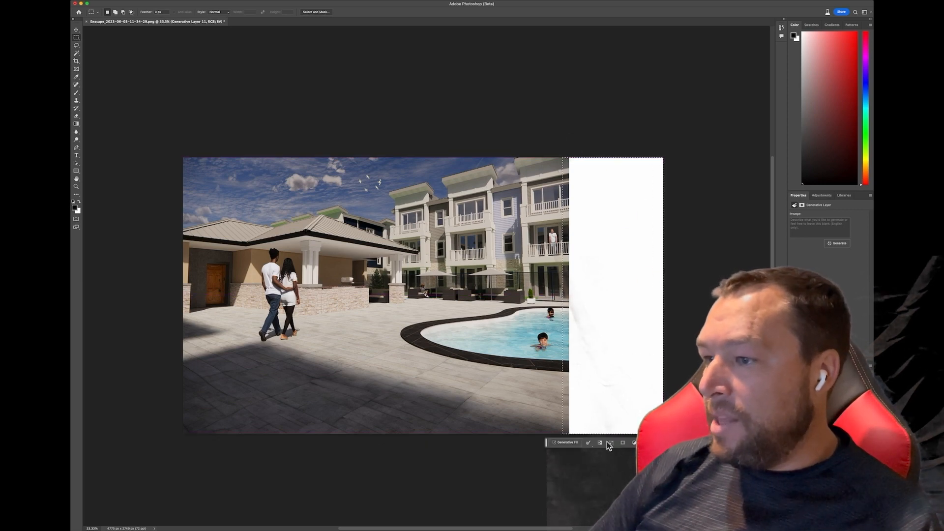
click(575, 446)
key(Return)
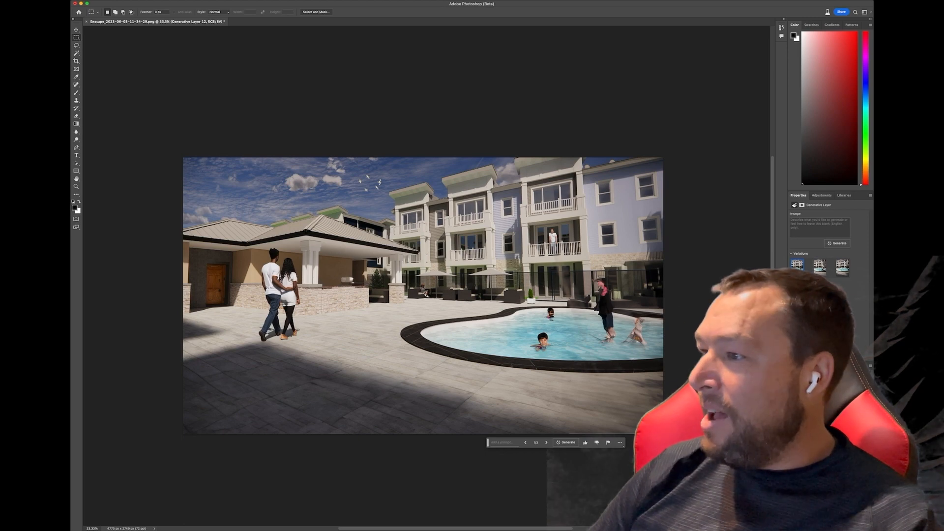
click(825, 272)
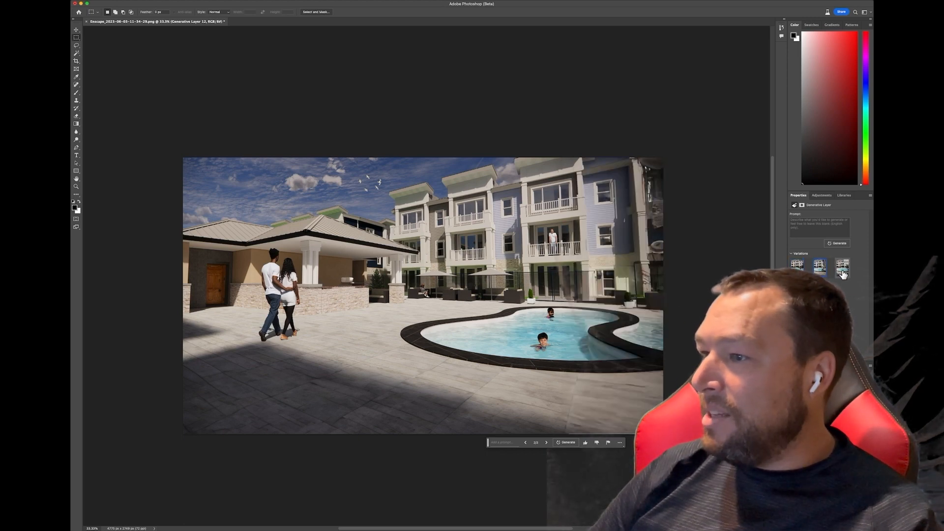
click(844, 274)
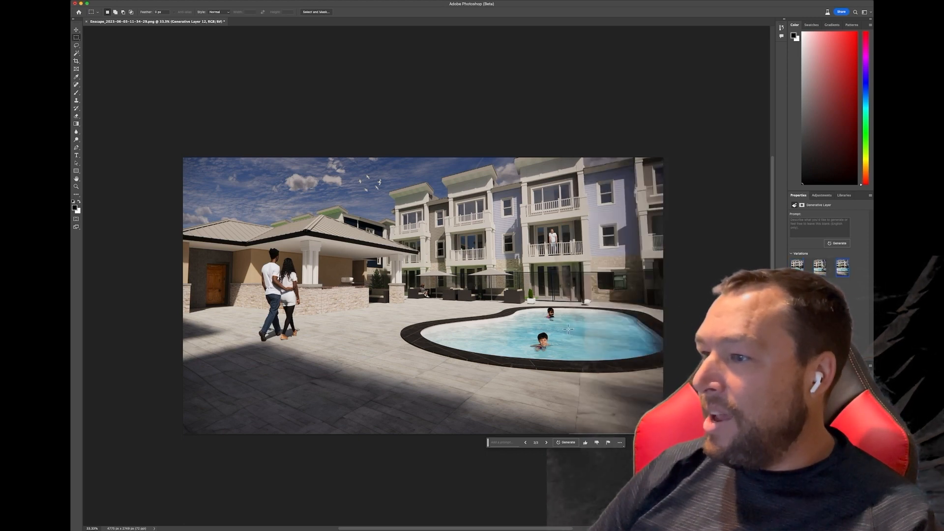